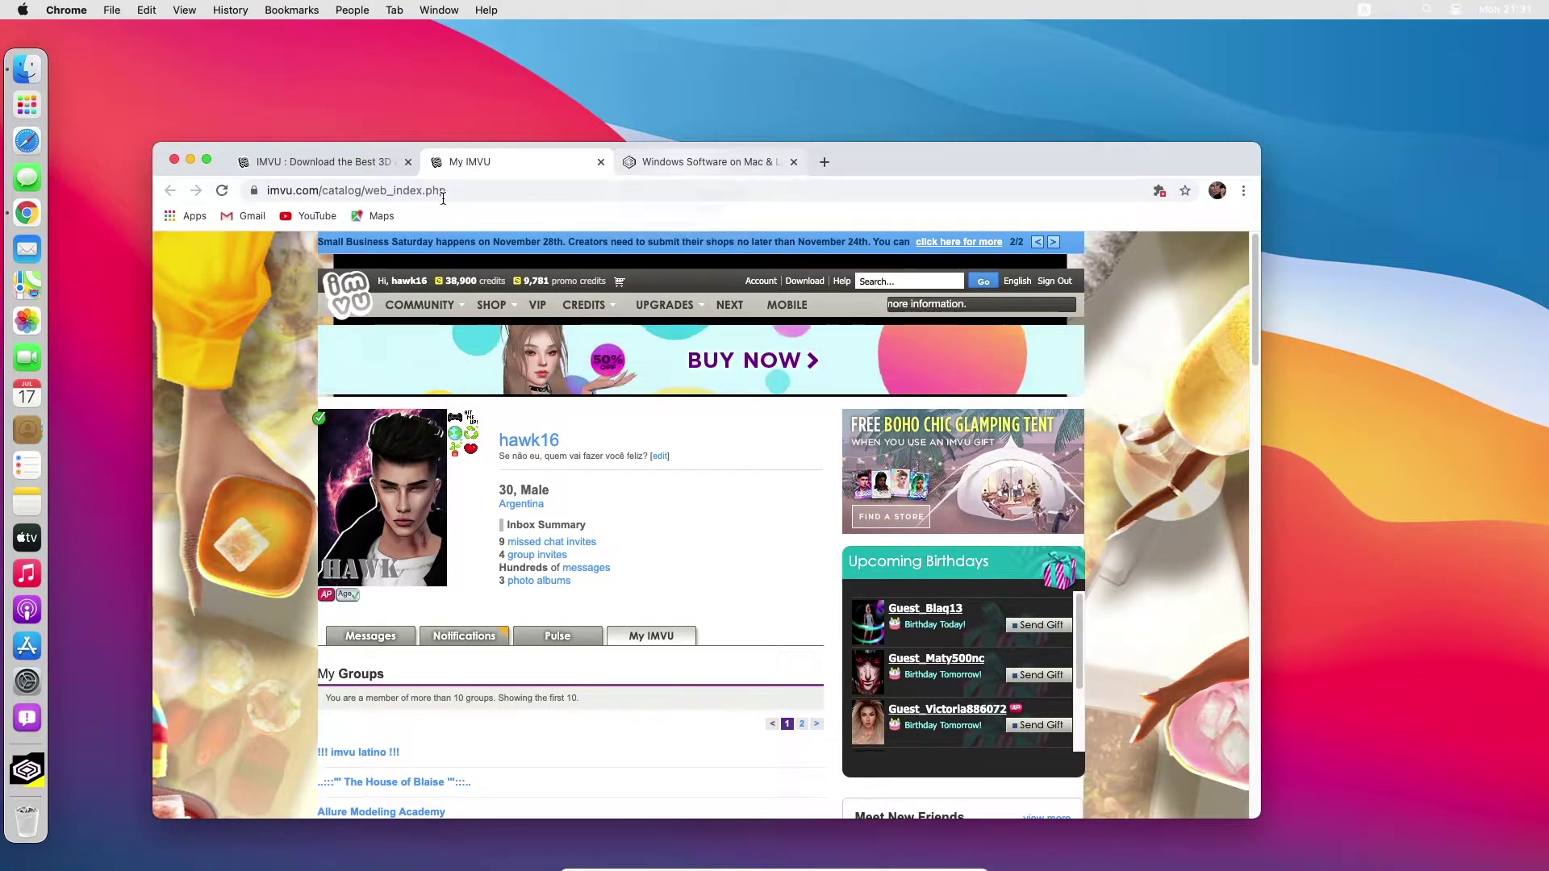
Toggle the IMVU account menu and move between the download and My IMVU profile pages.
click(355, 166)
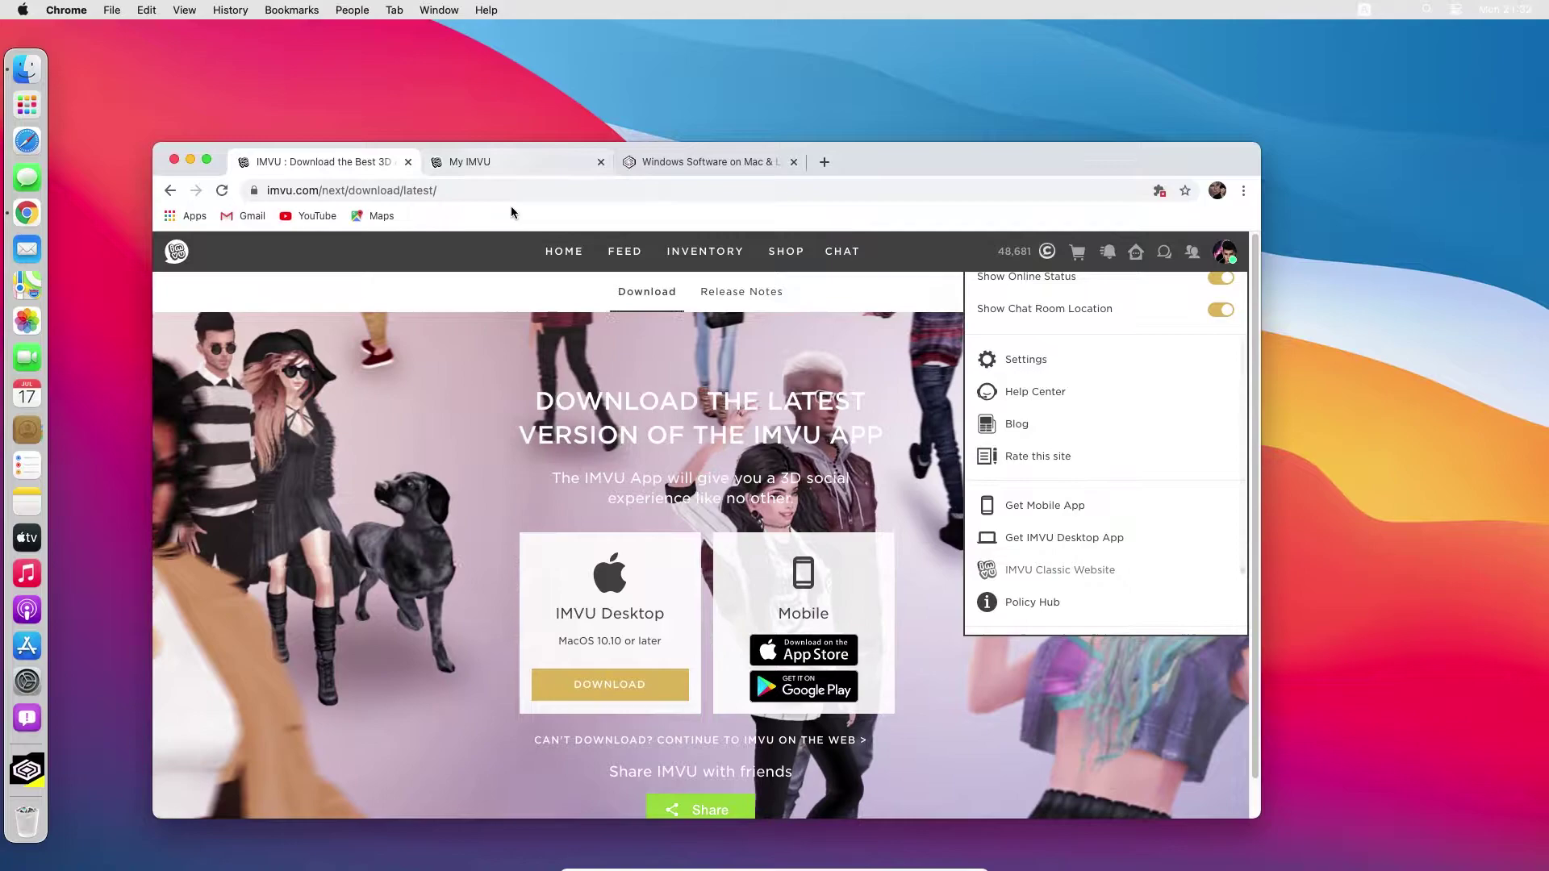
click(1224, 260)
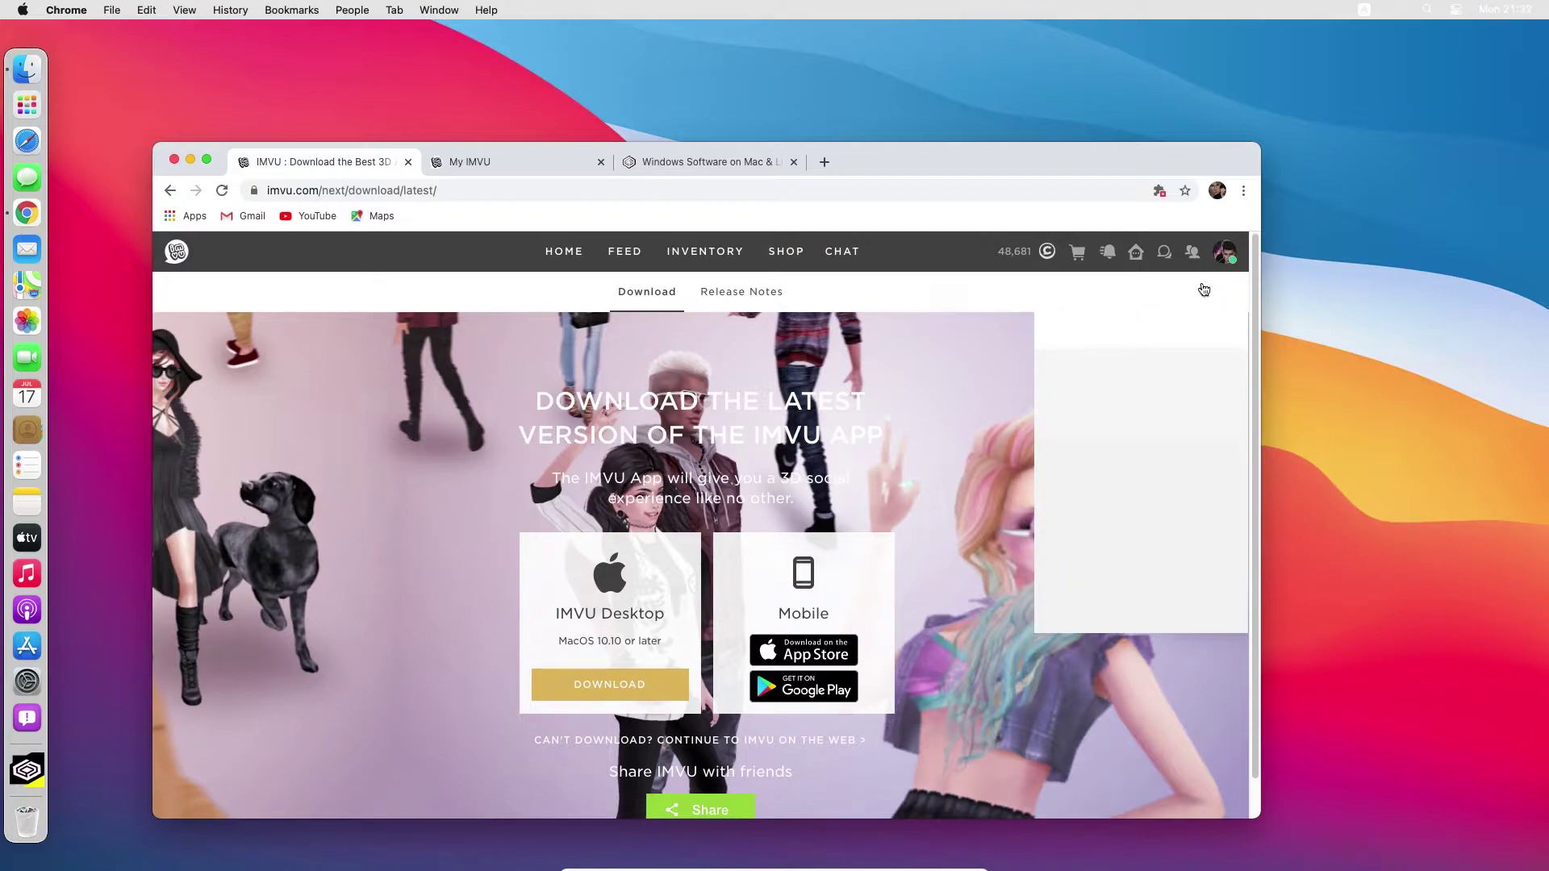
click(1219, 256)
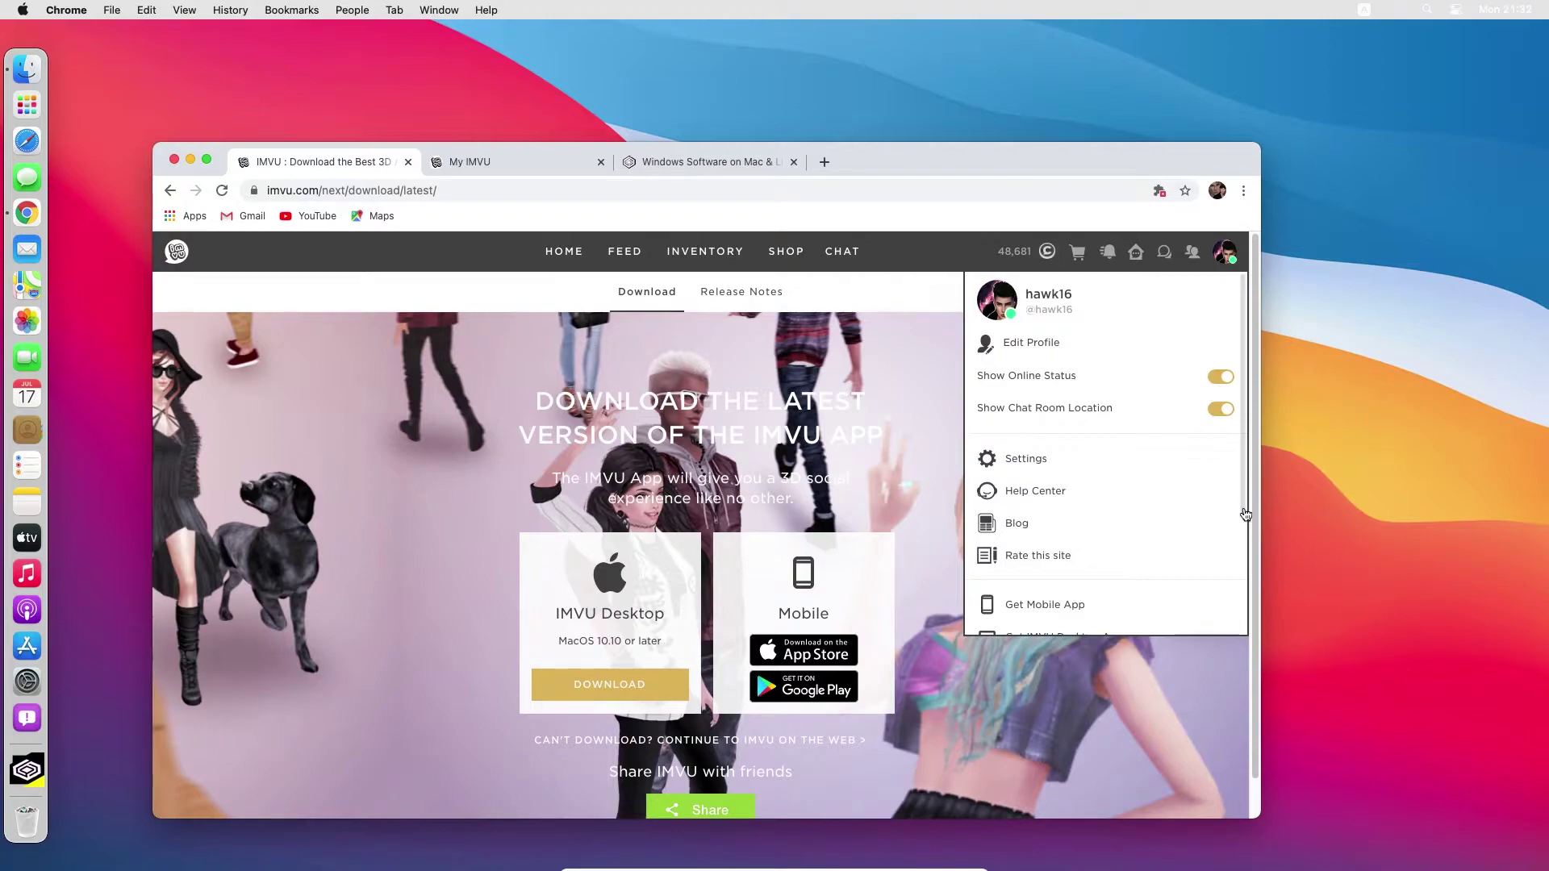
scroll(1247, 509, down, 3)
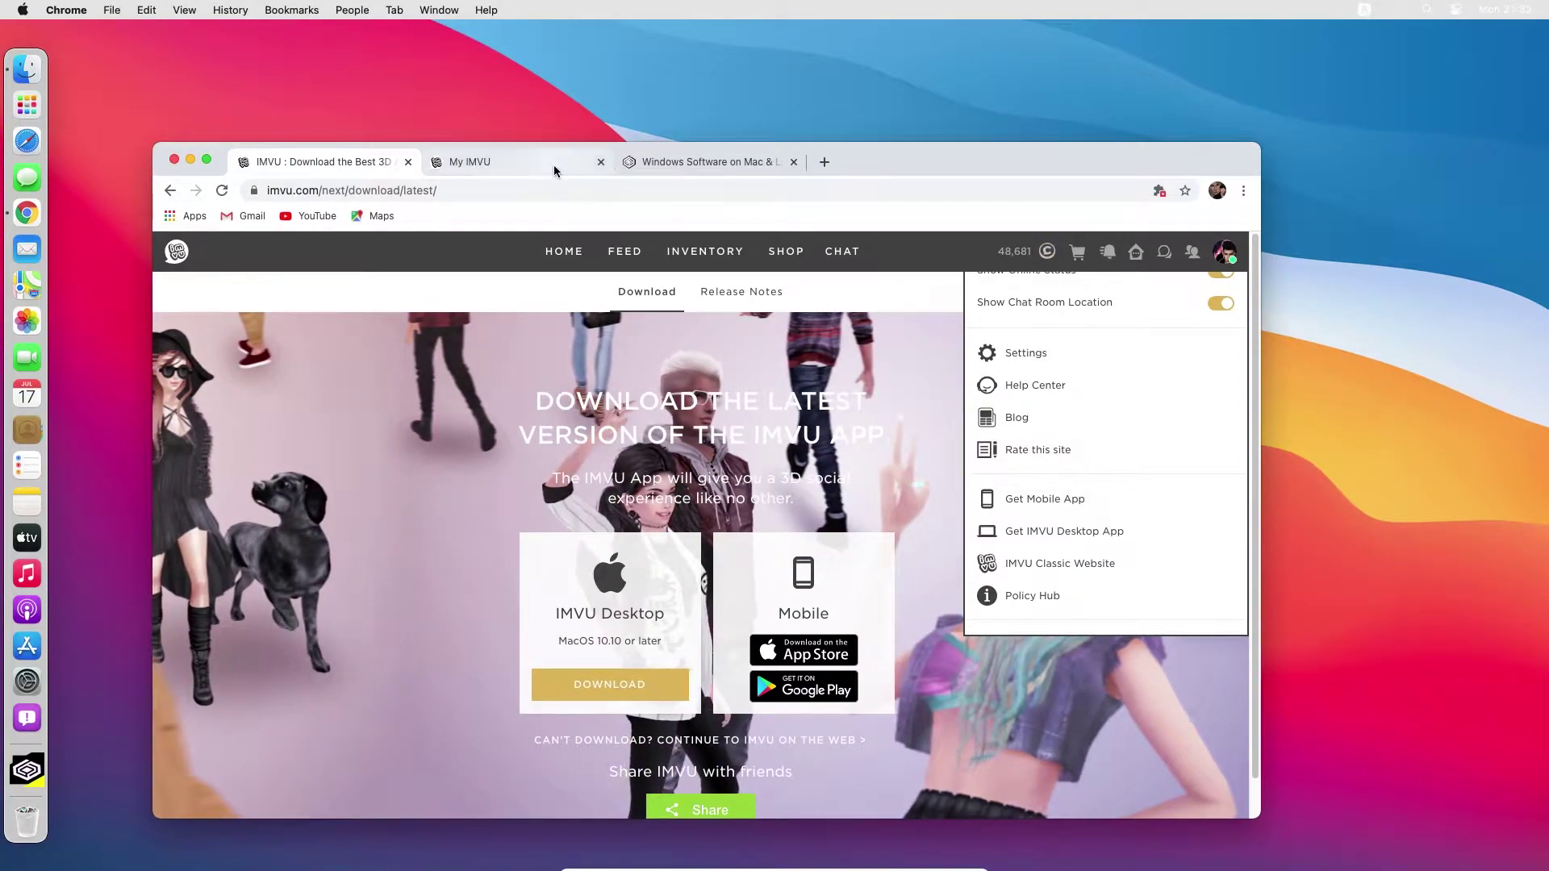
click(517, 162)
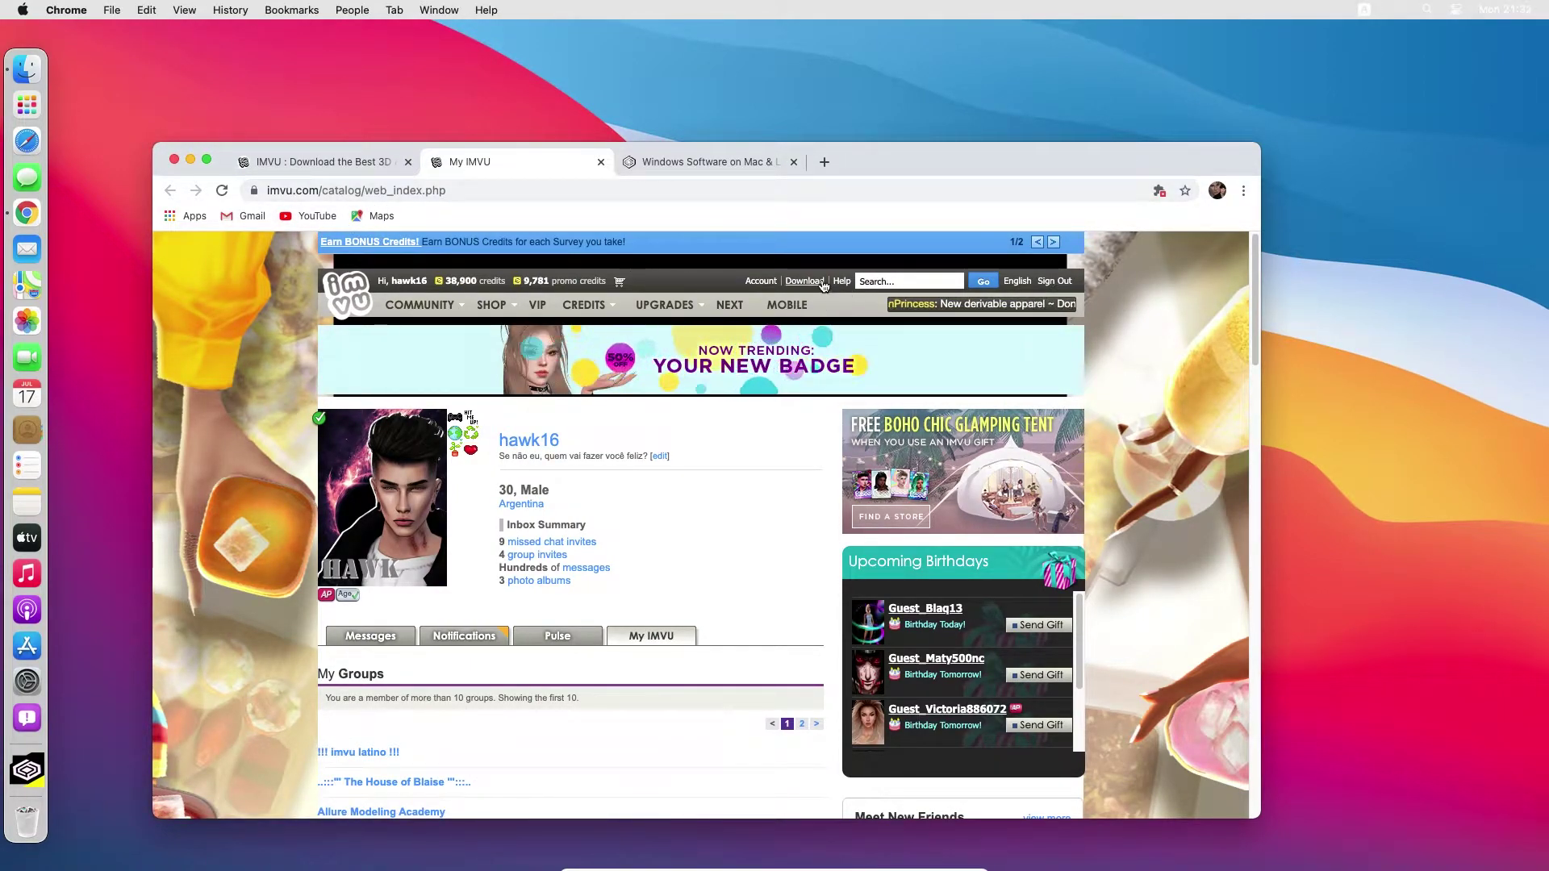
click(364, 164)
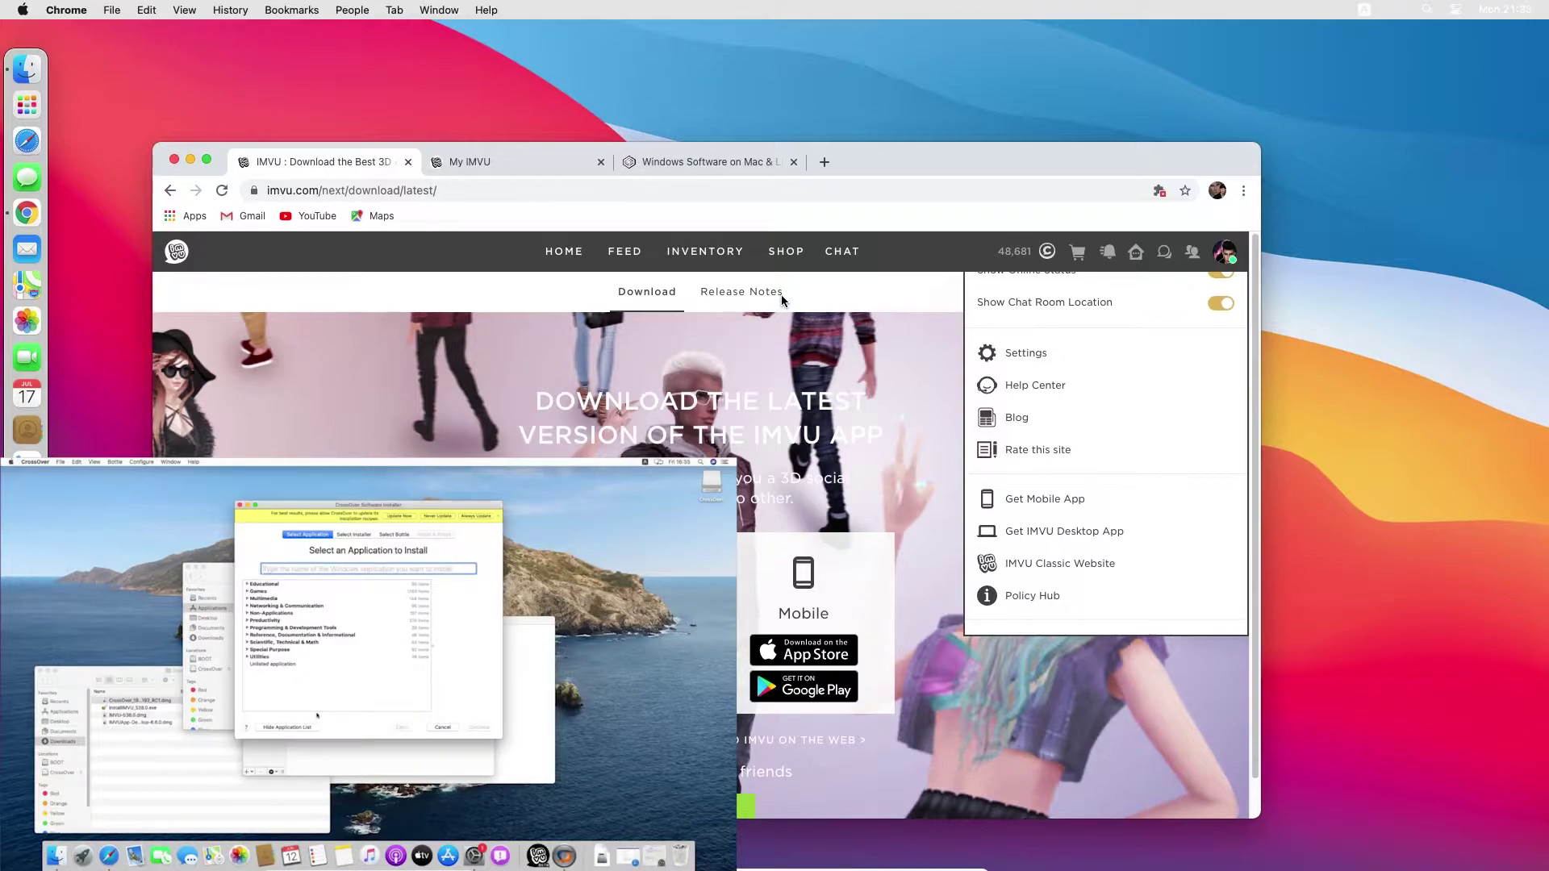
Open the IMVU Desktop release notes and highlight v539.4's October 1, 2020 date.
click(780, 295)
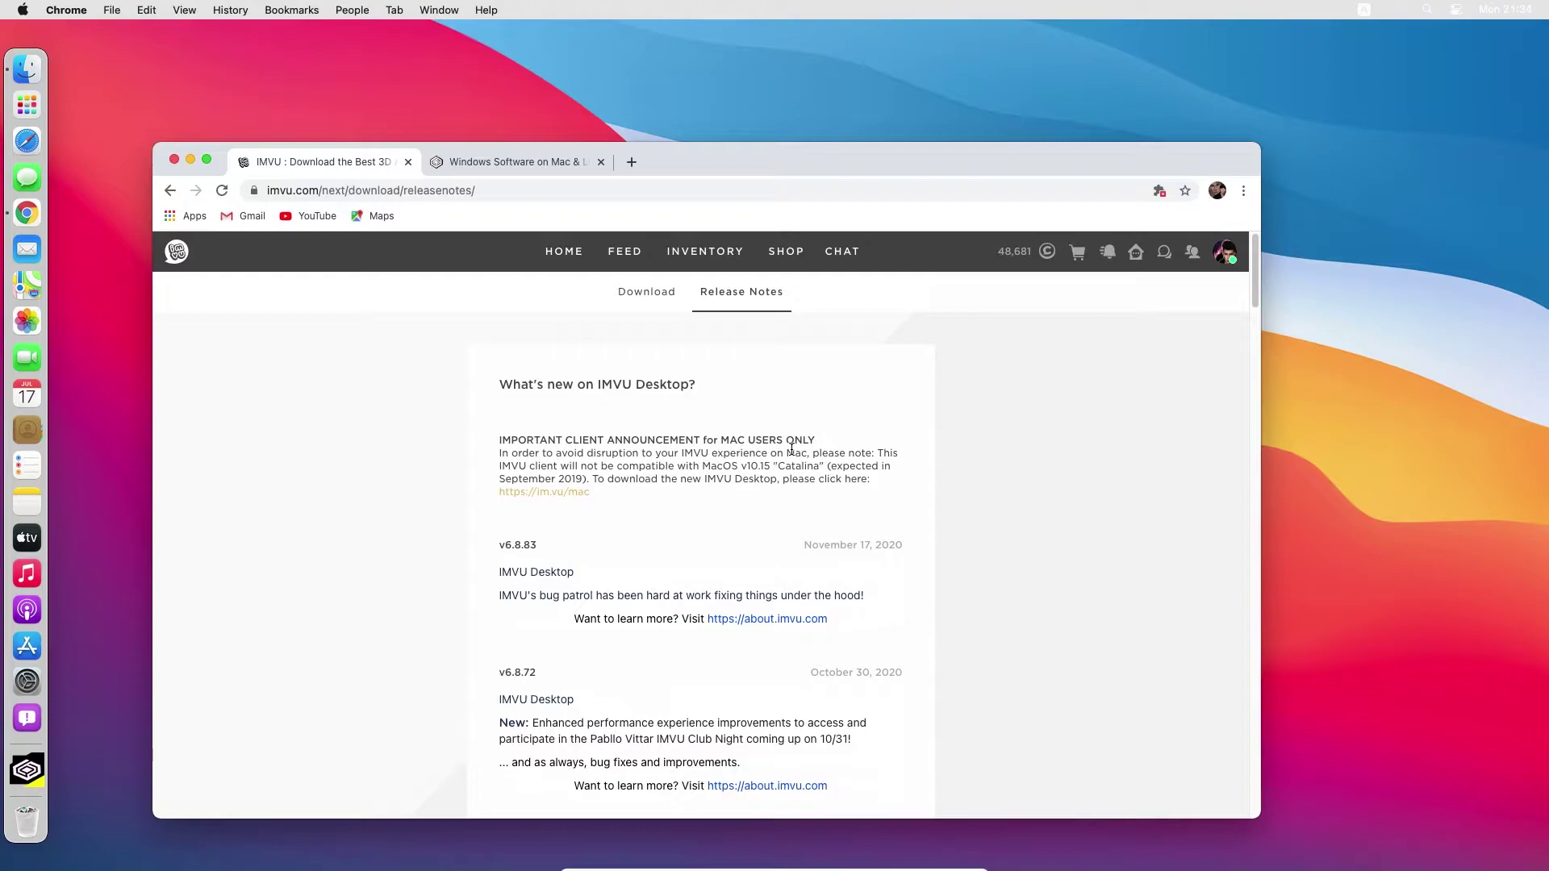
scroll(781, 460, down, 10)
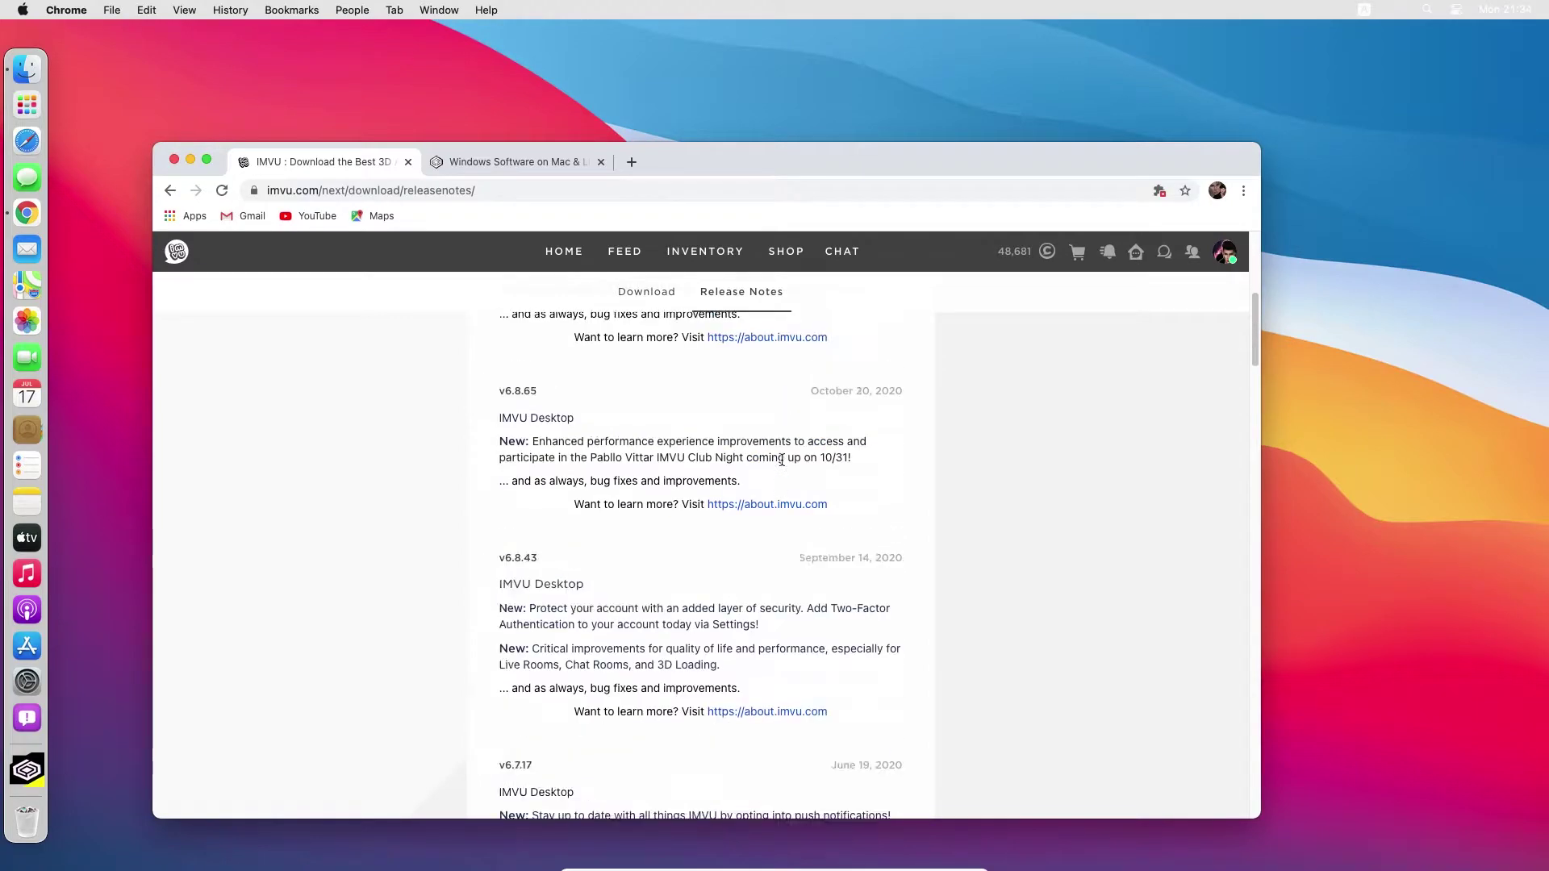
scroll(781, 460, down, 15)
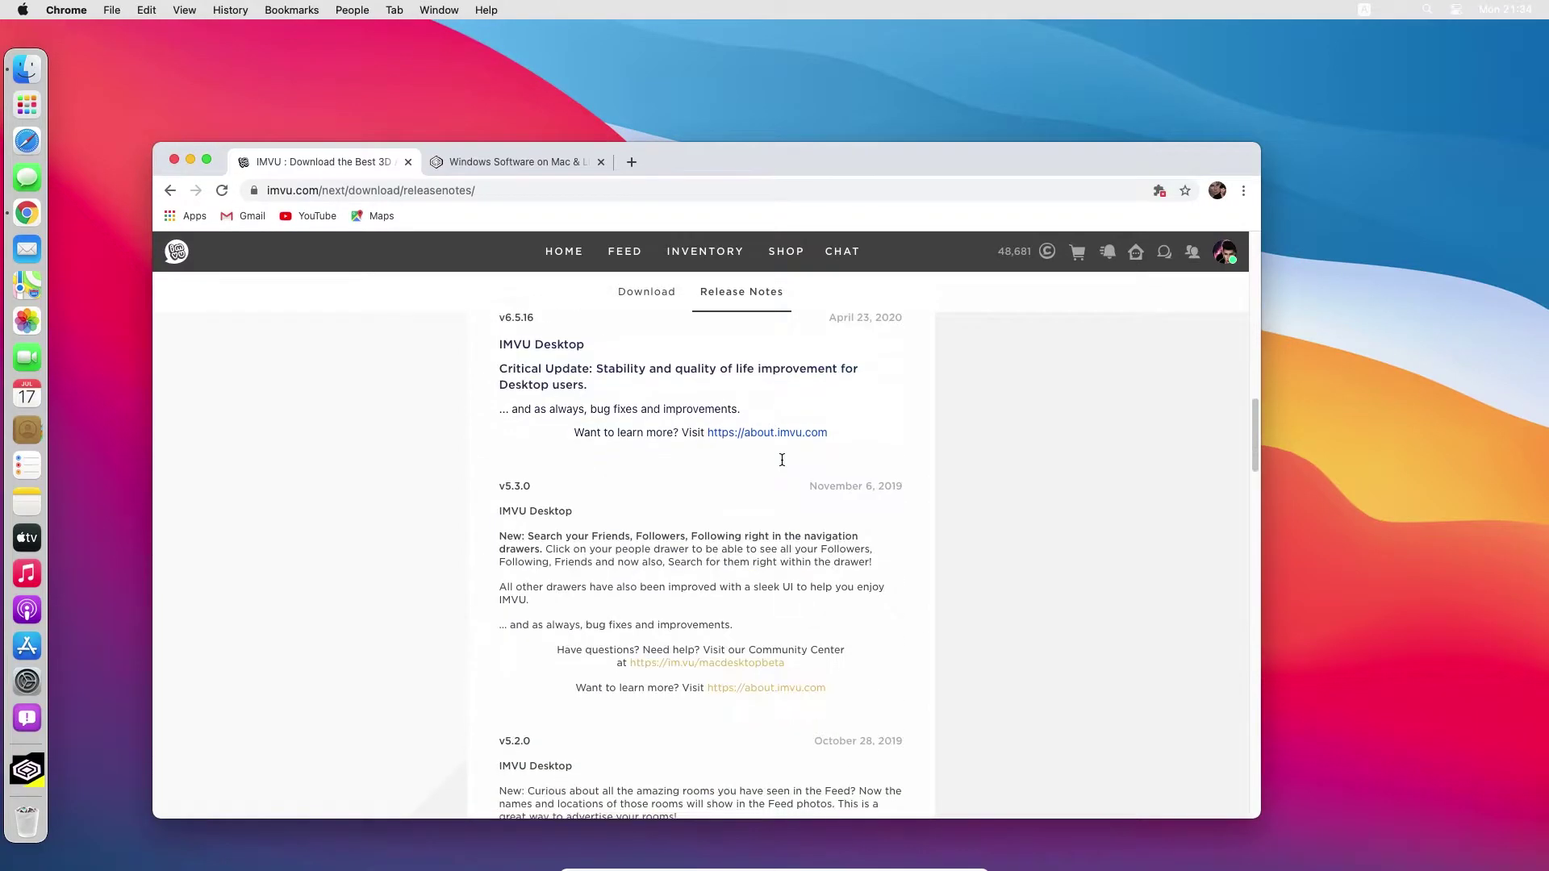
scroll(782, 460, down, 15)
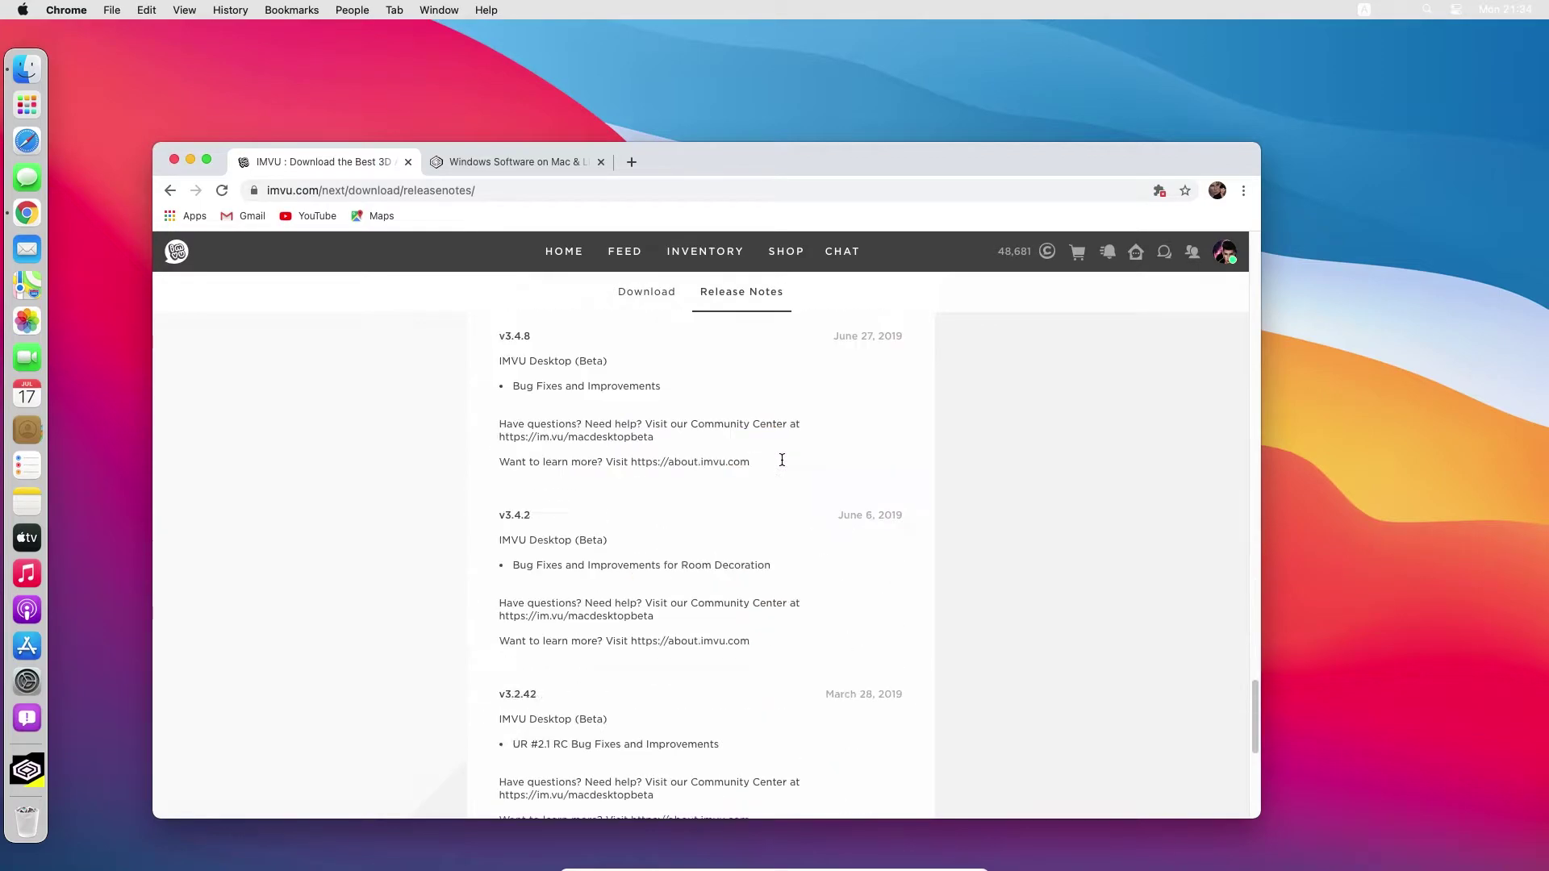
scroll(781, 465, down, 5)
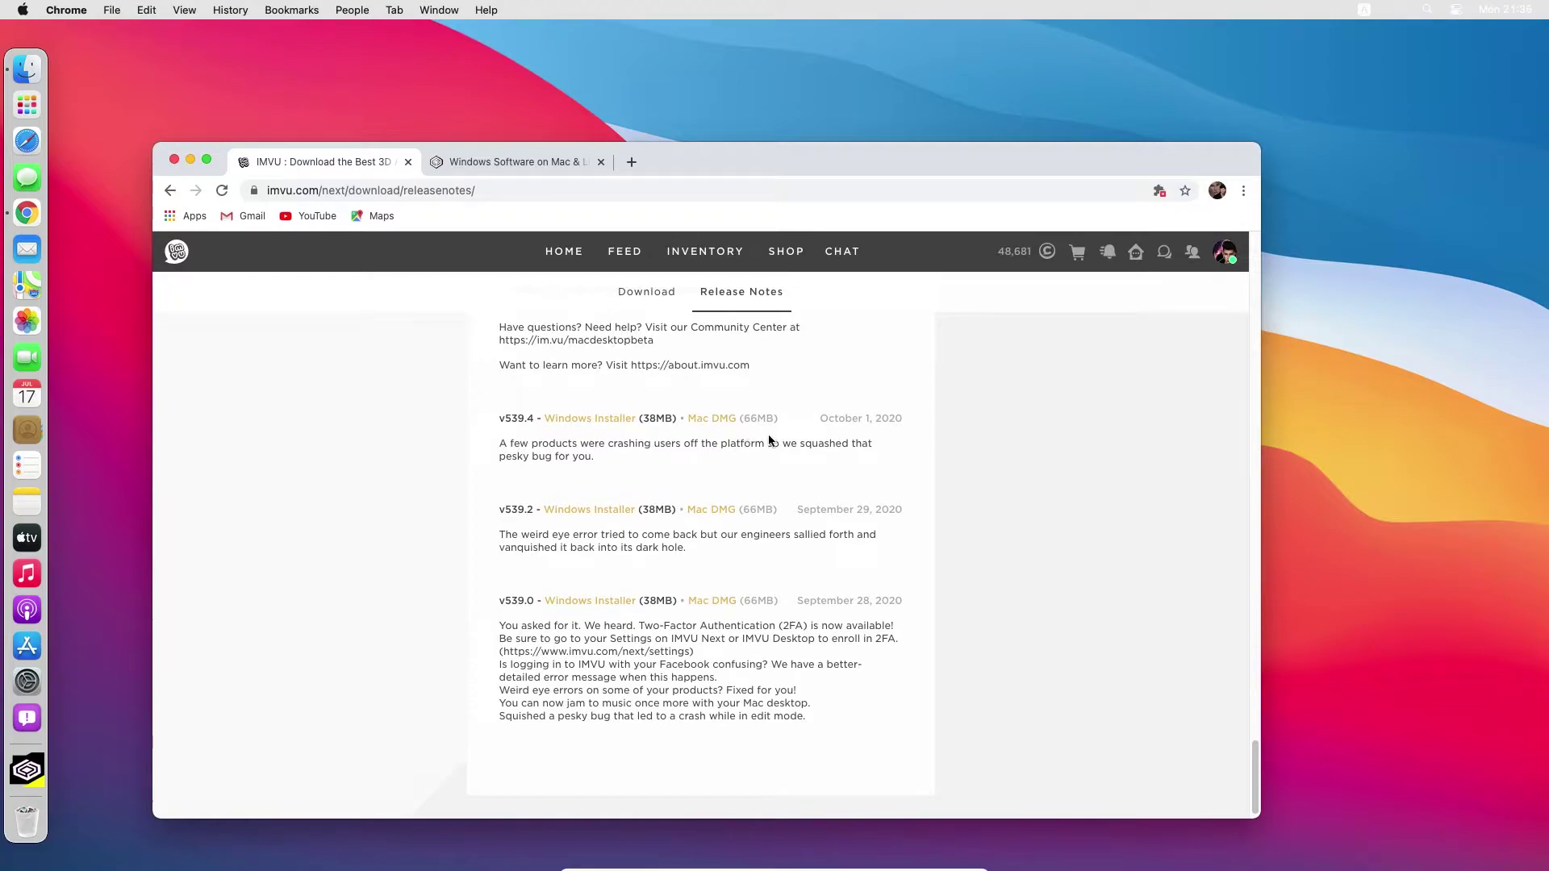
drag(819, 418, 896, 419)
scroll(861, 463, up, 2)
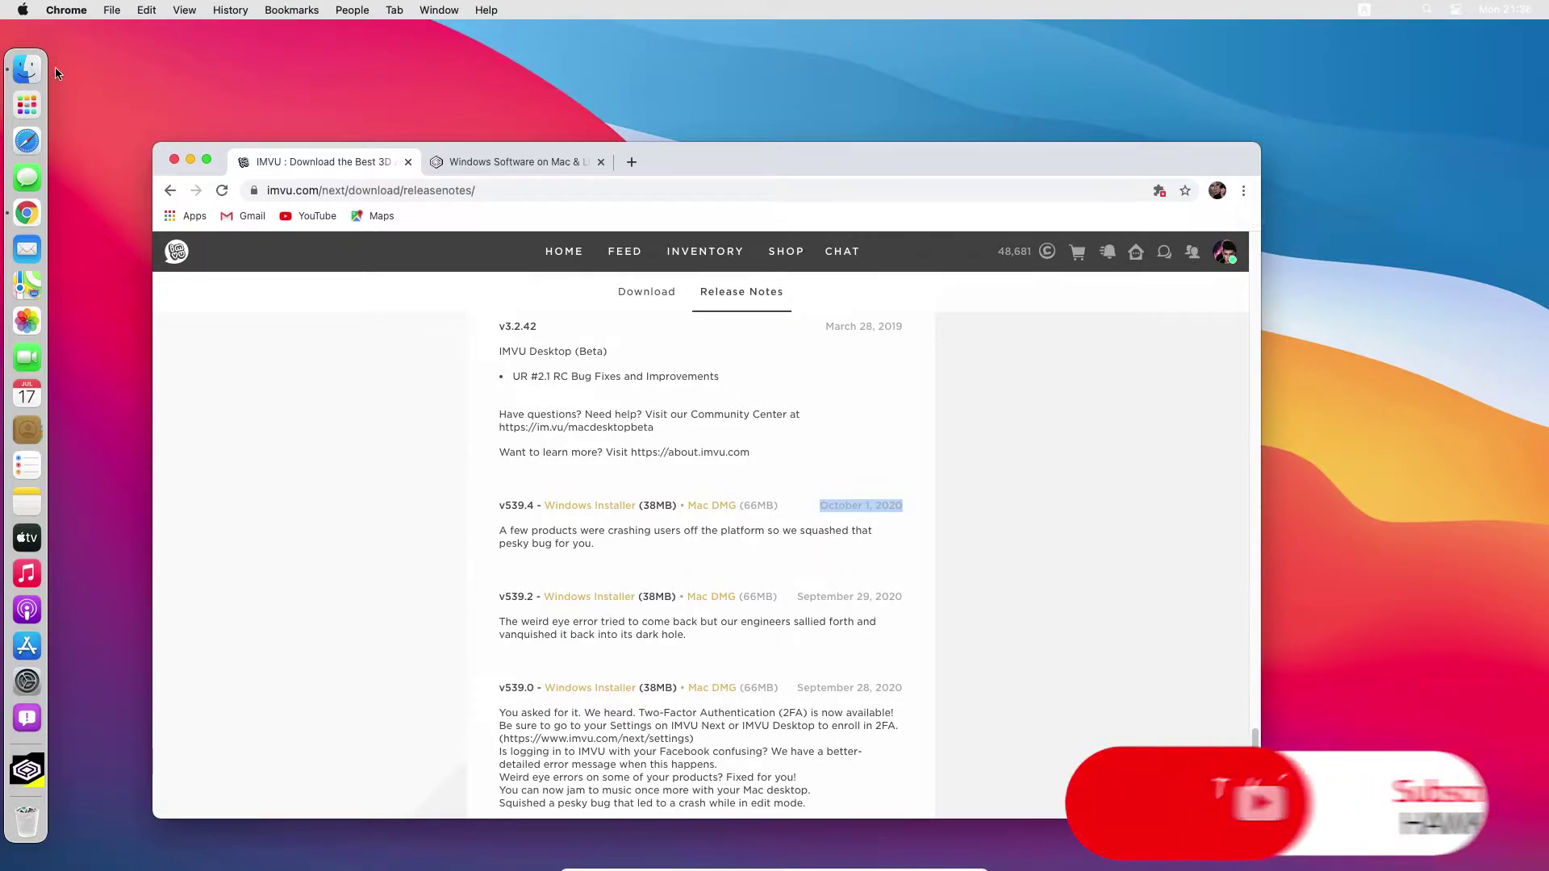
Show the CodeWeavers home page and scroll to the CrossOver, PortJump and ExecMode product cards.
click(27, 69)
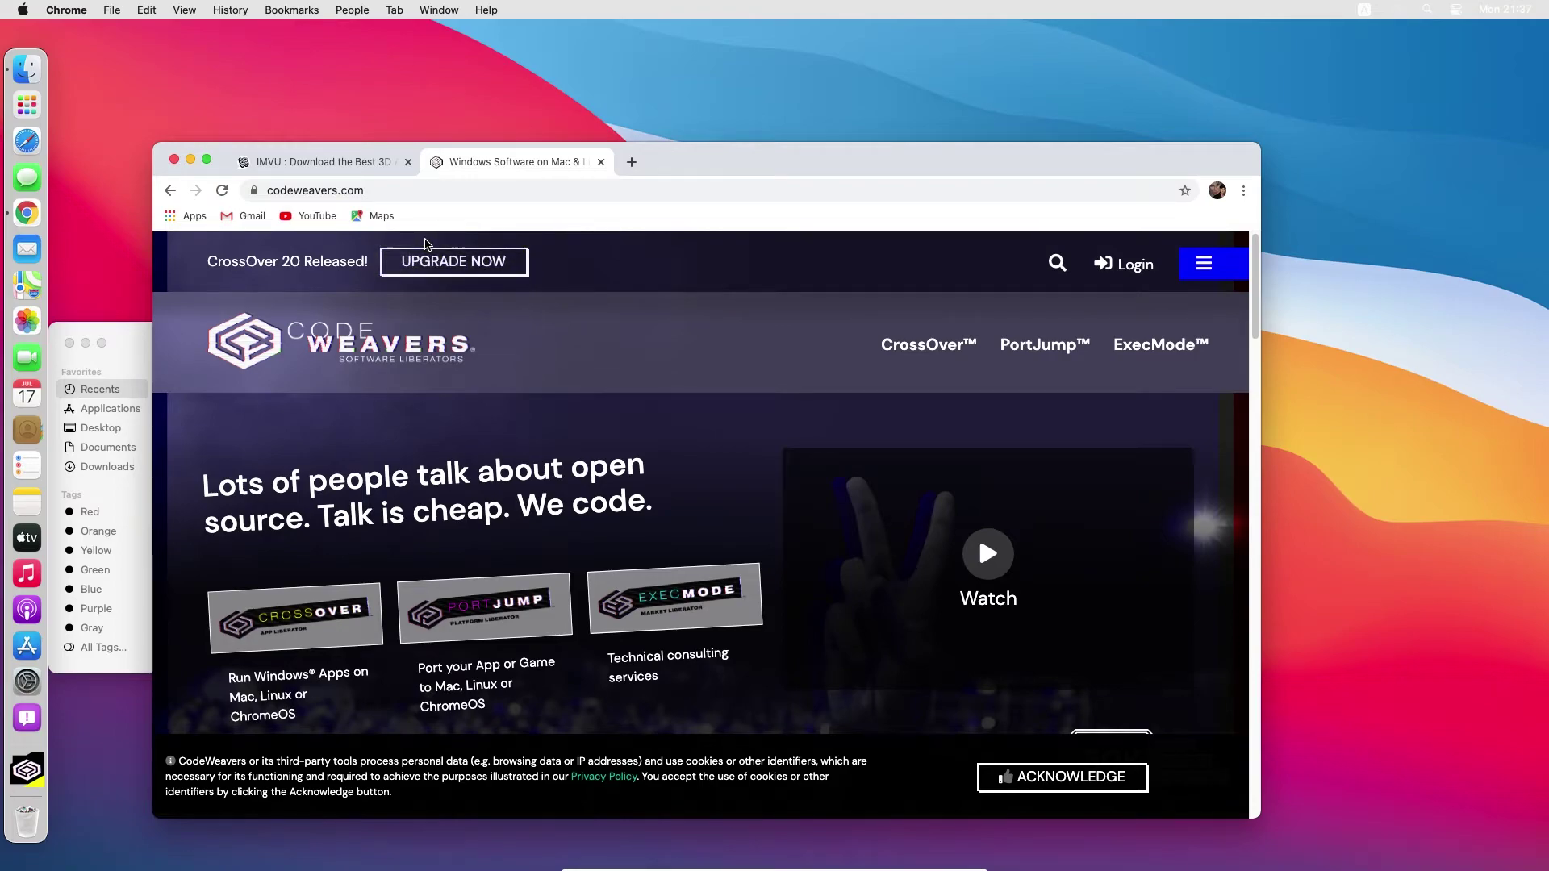
scroll(529, 543, down, 10)
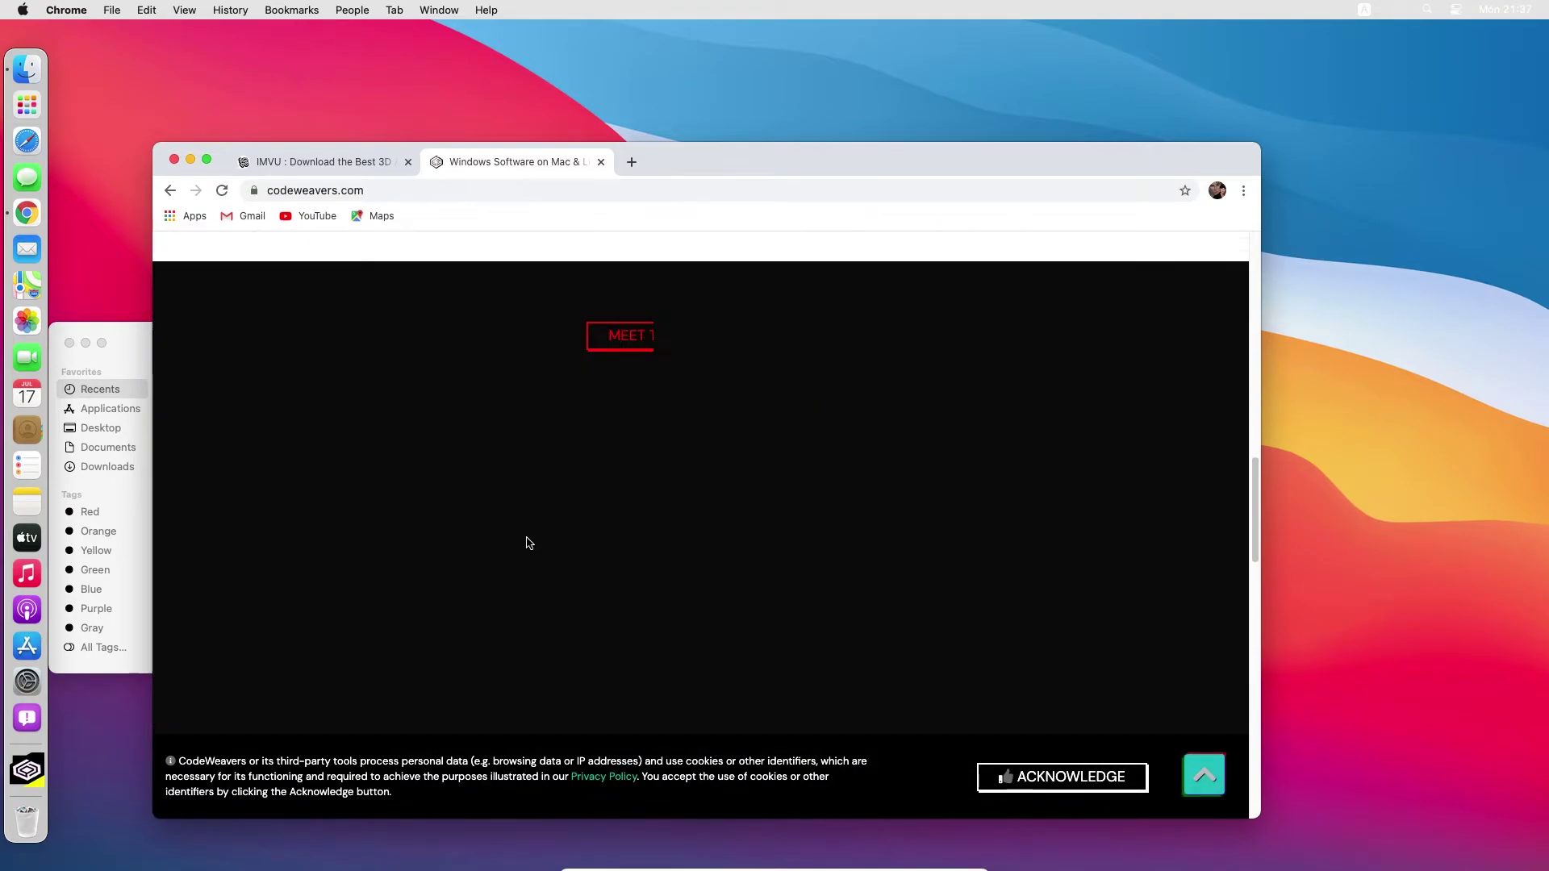
scroll(528, 542, up, 10)
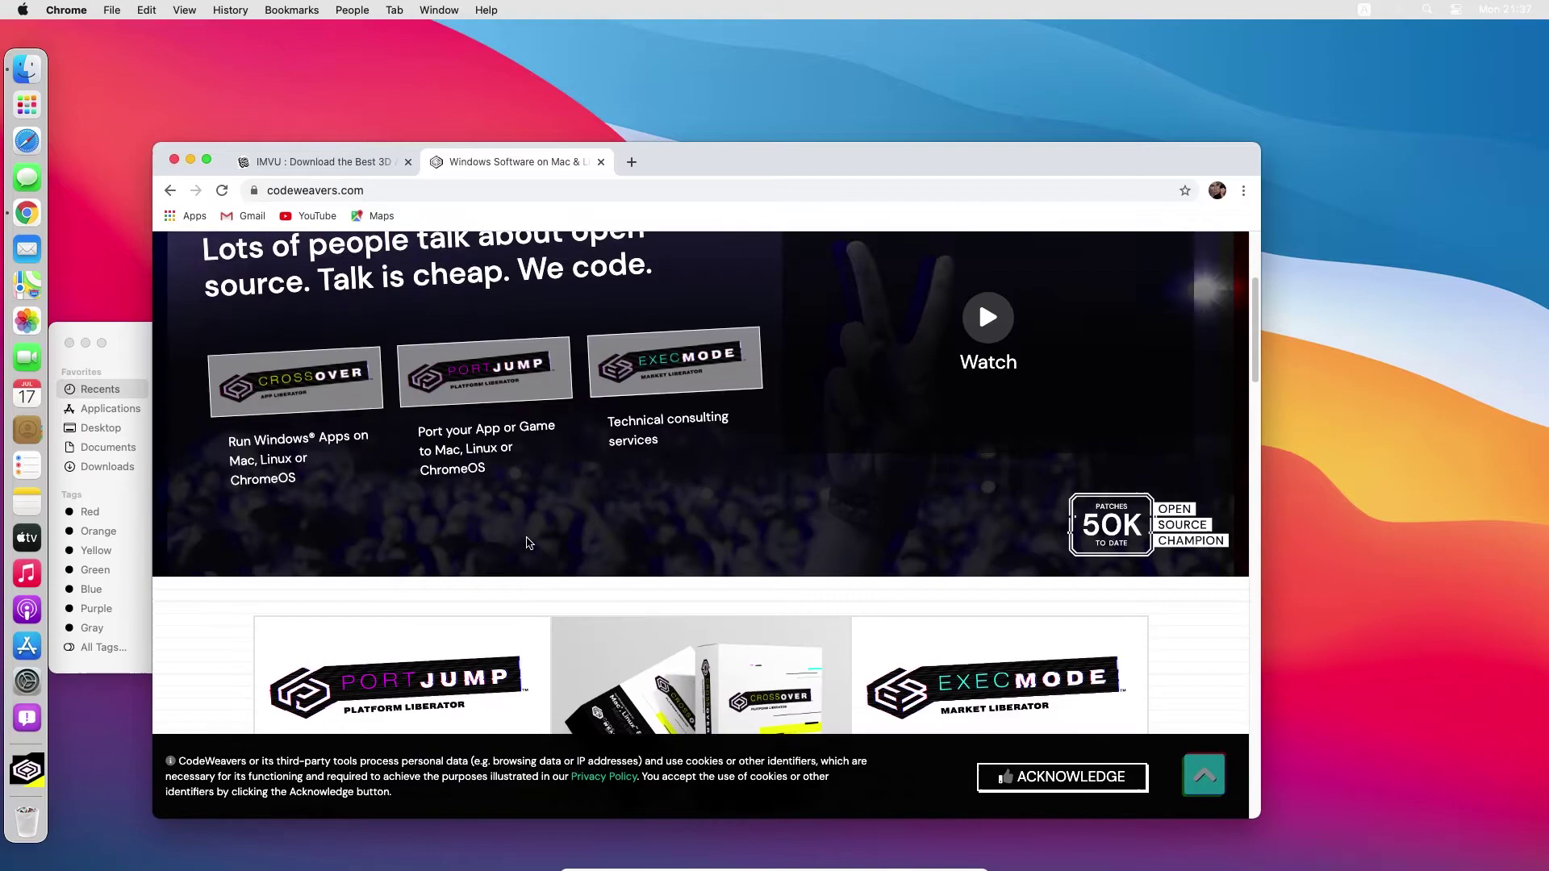
scroll(528, 542, down, 5)
scroll(527, 543, up, 4)
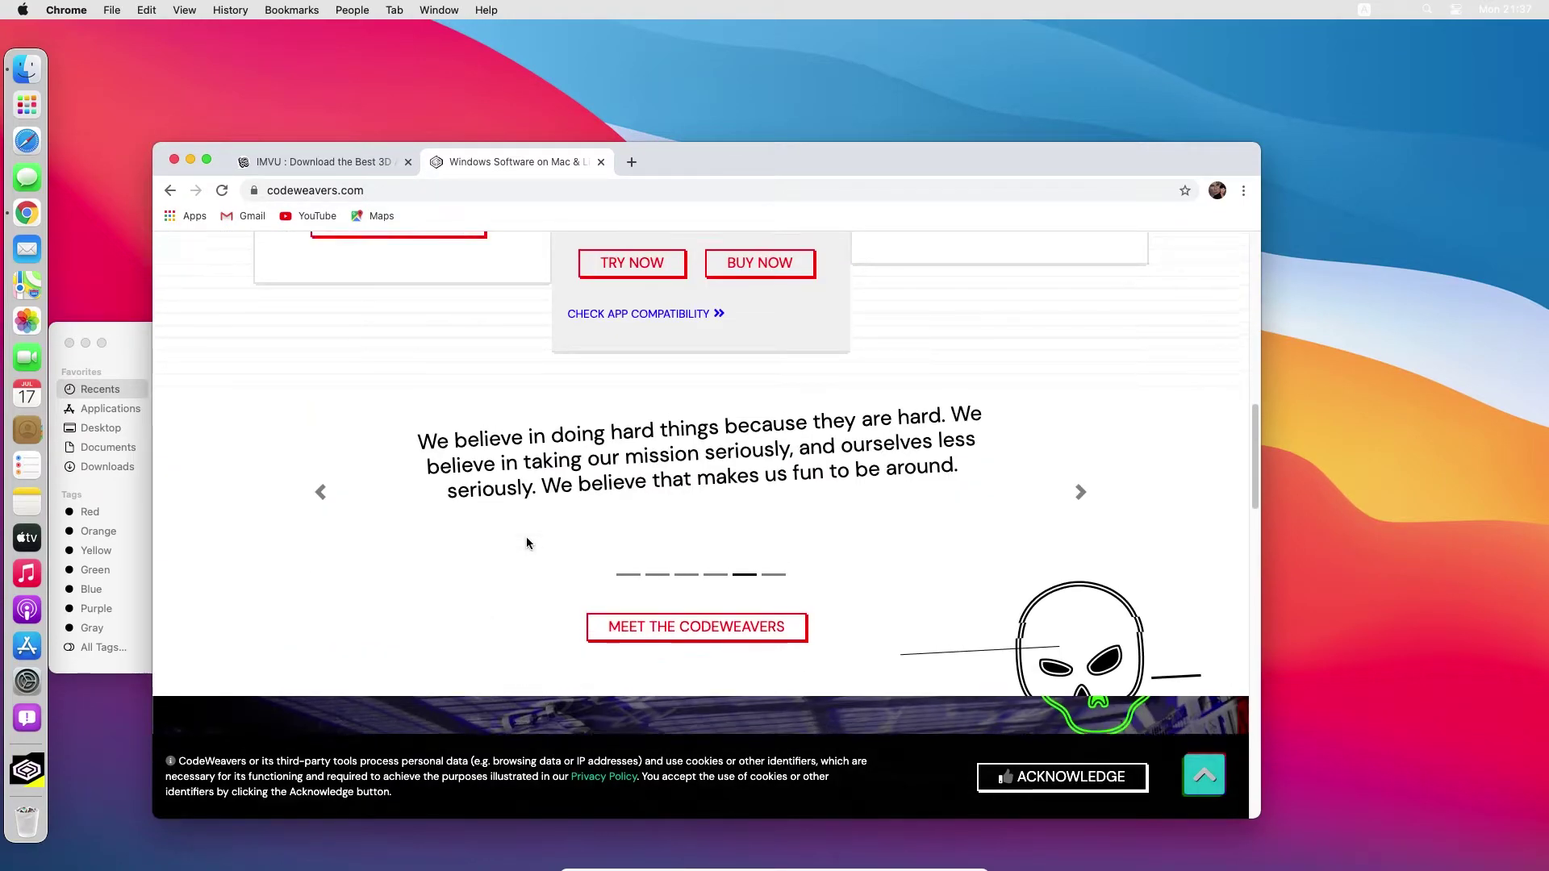
scroll(526, 543, up, 2)
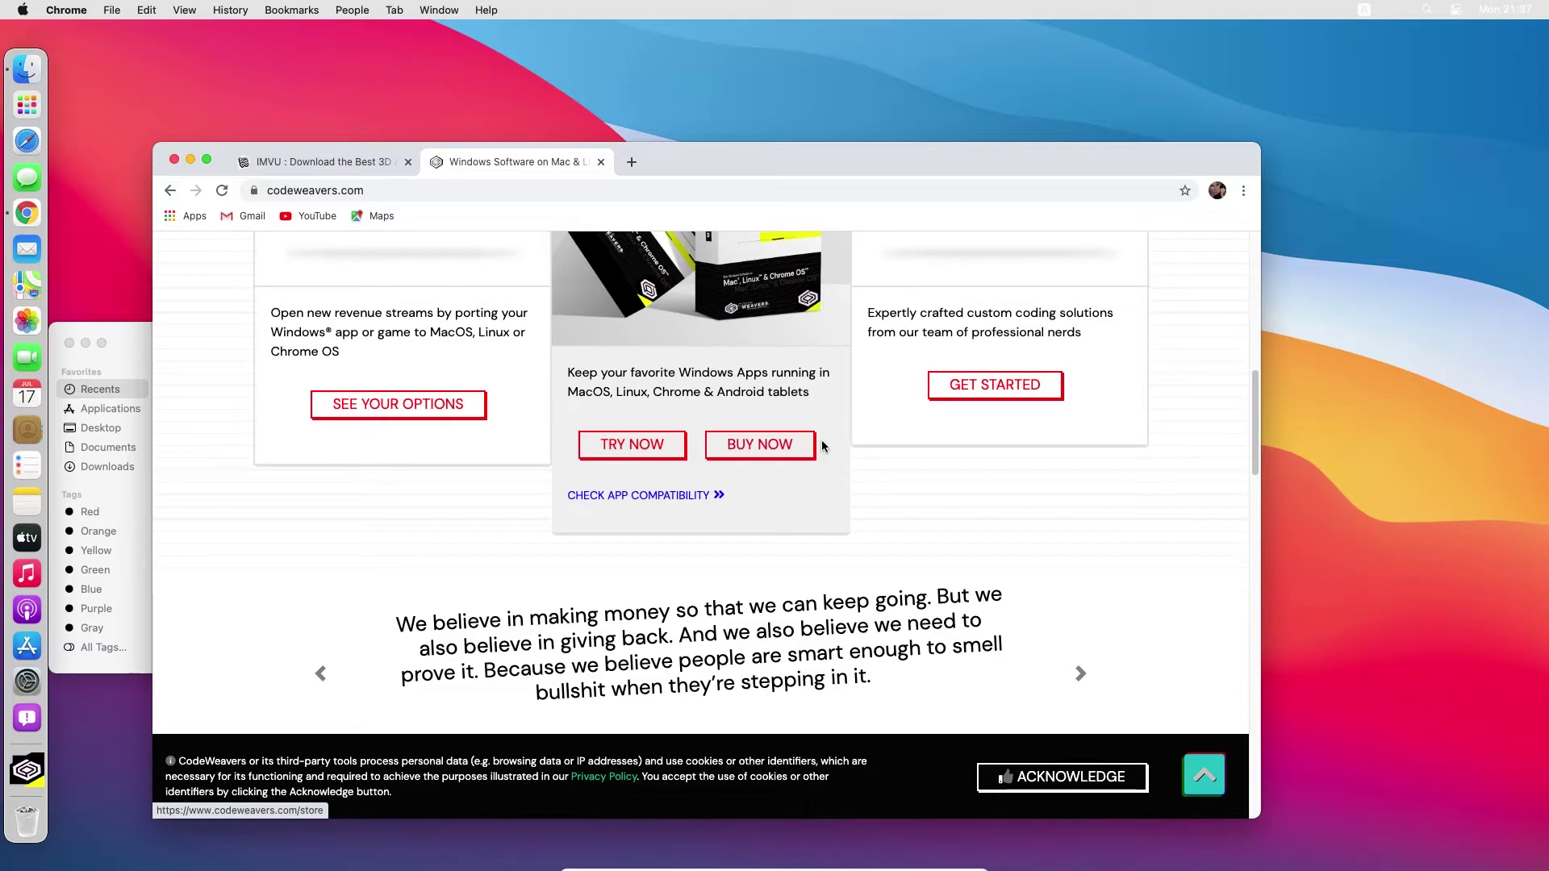
scroll(823, 428, down, 1)
scroll(822, 430, up, 5)
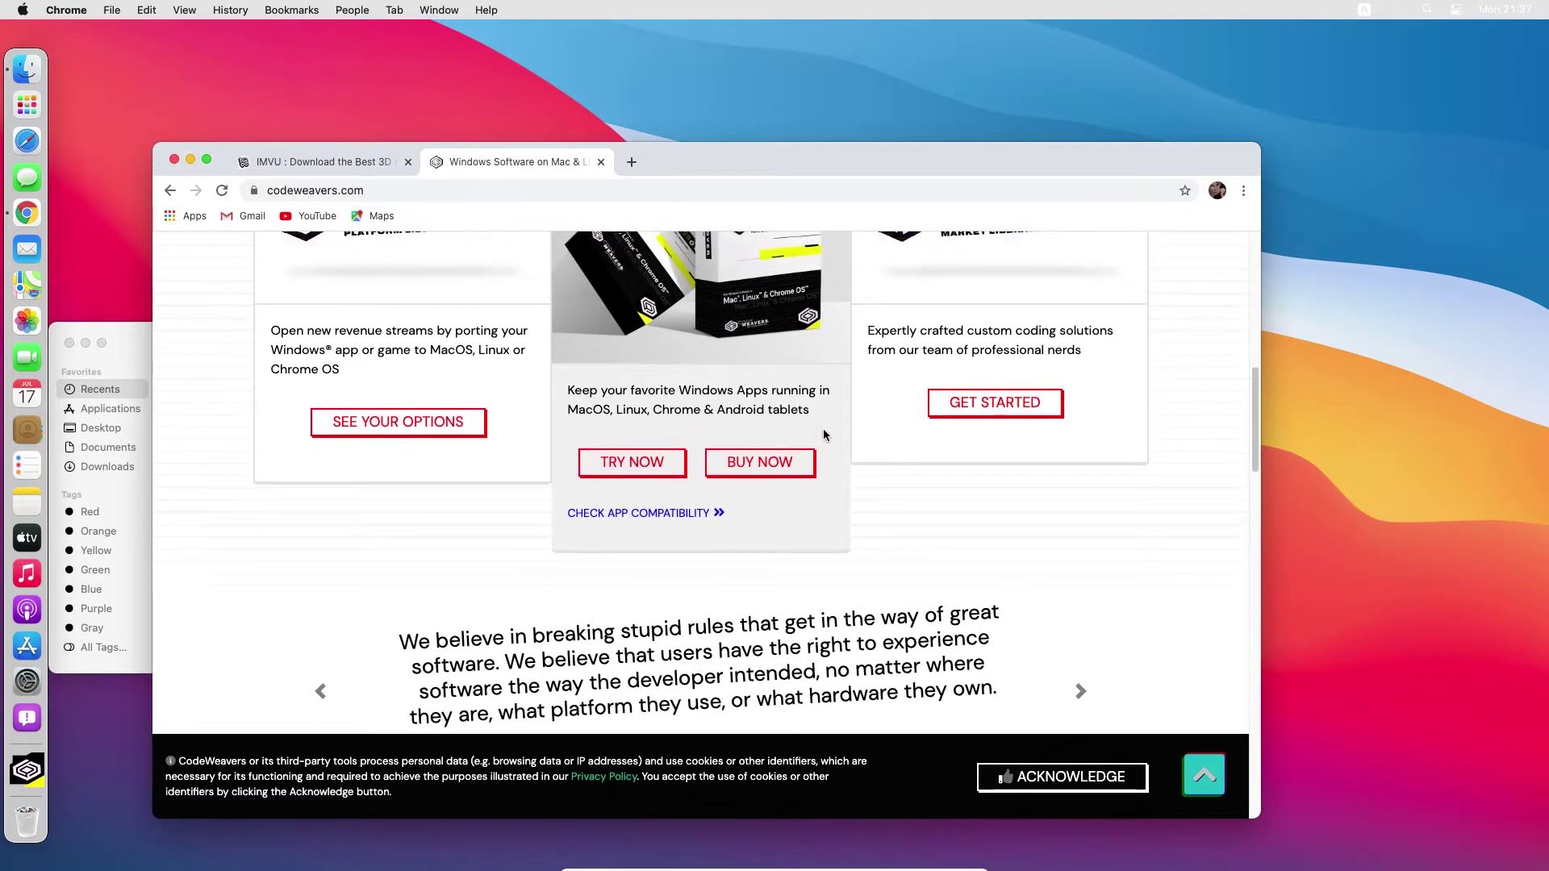
scroll(825, 436, down, 1)
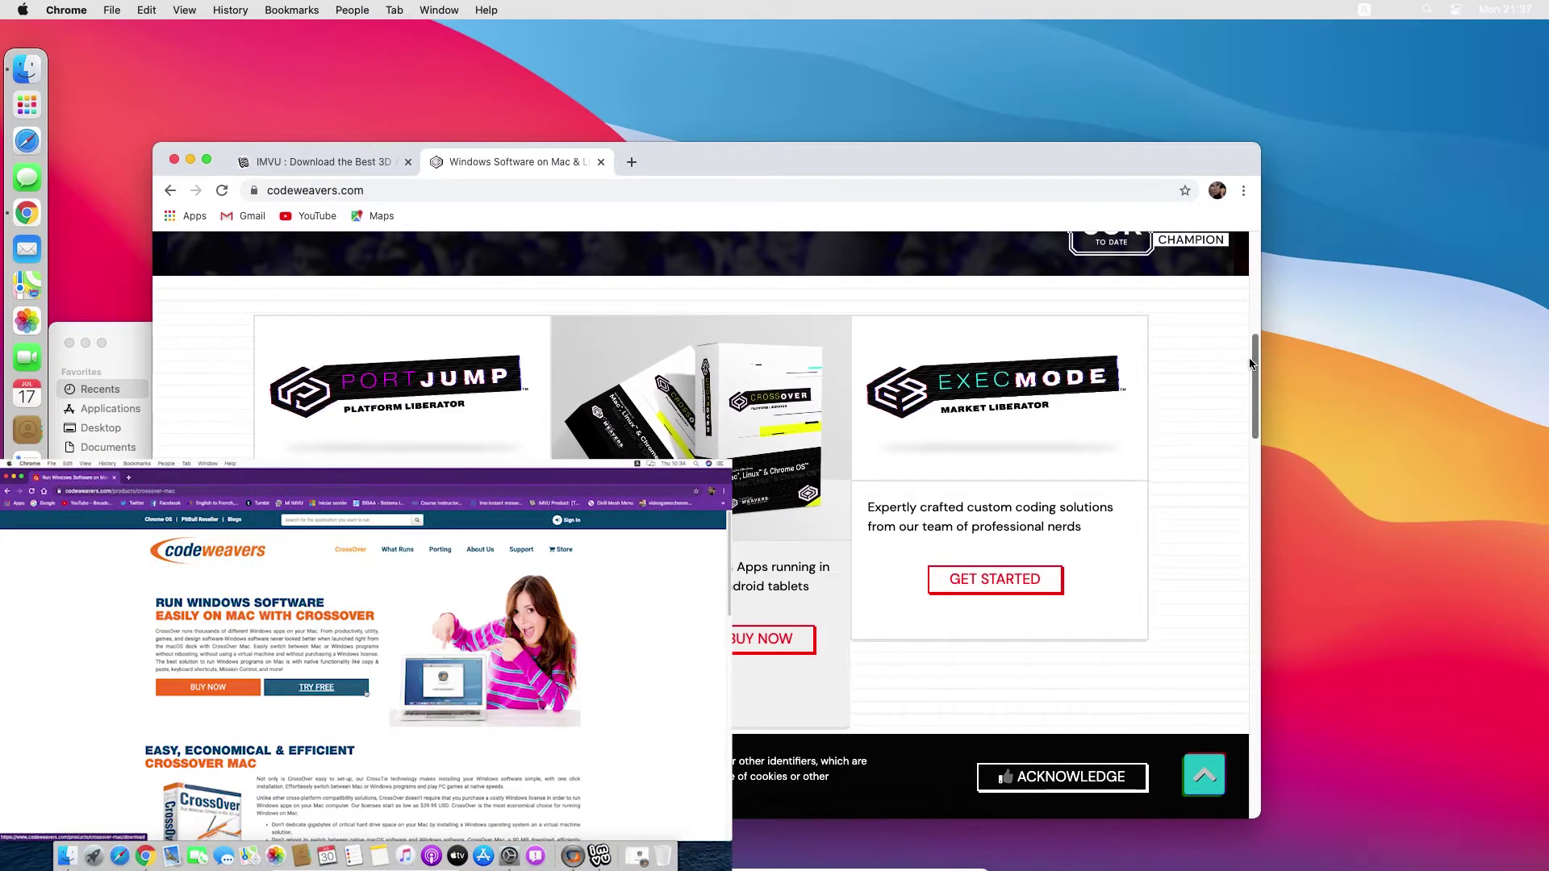
Open the downloaded InstallIMVU_539.4.exe from Finder's Recents folder.
drag(1256, 359, 1256, 250)
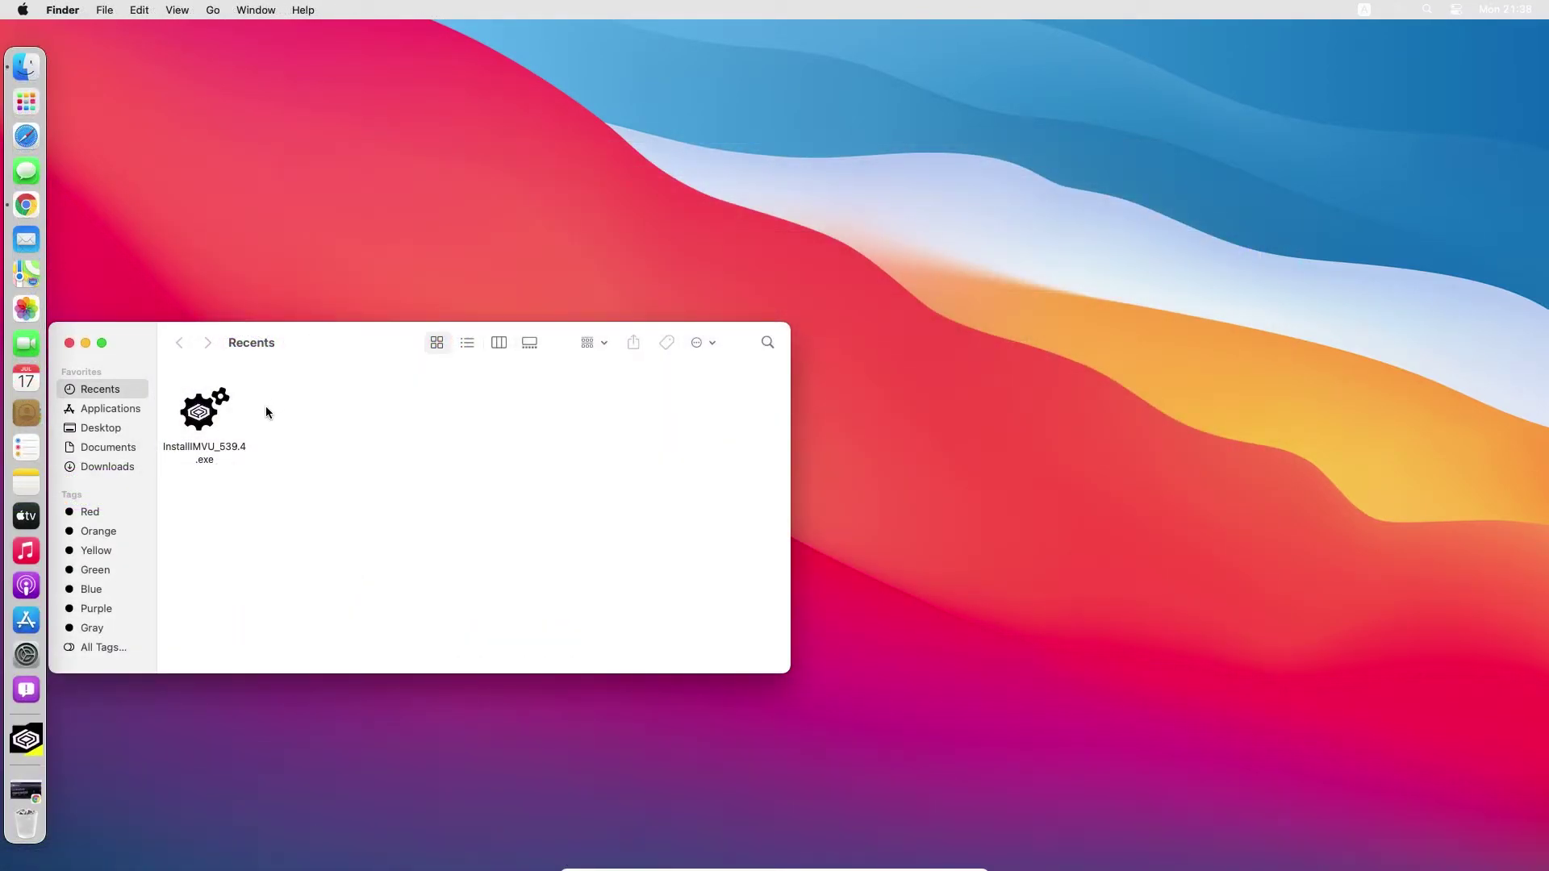
click(209, 416)
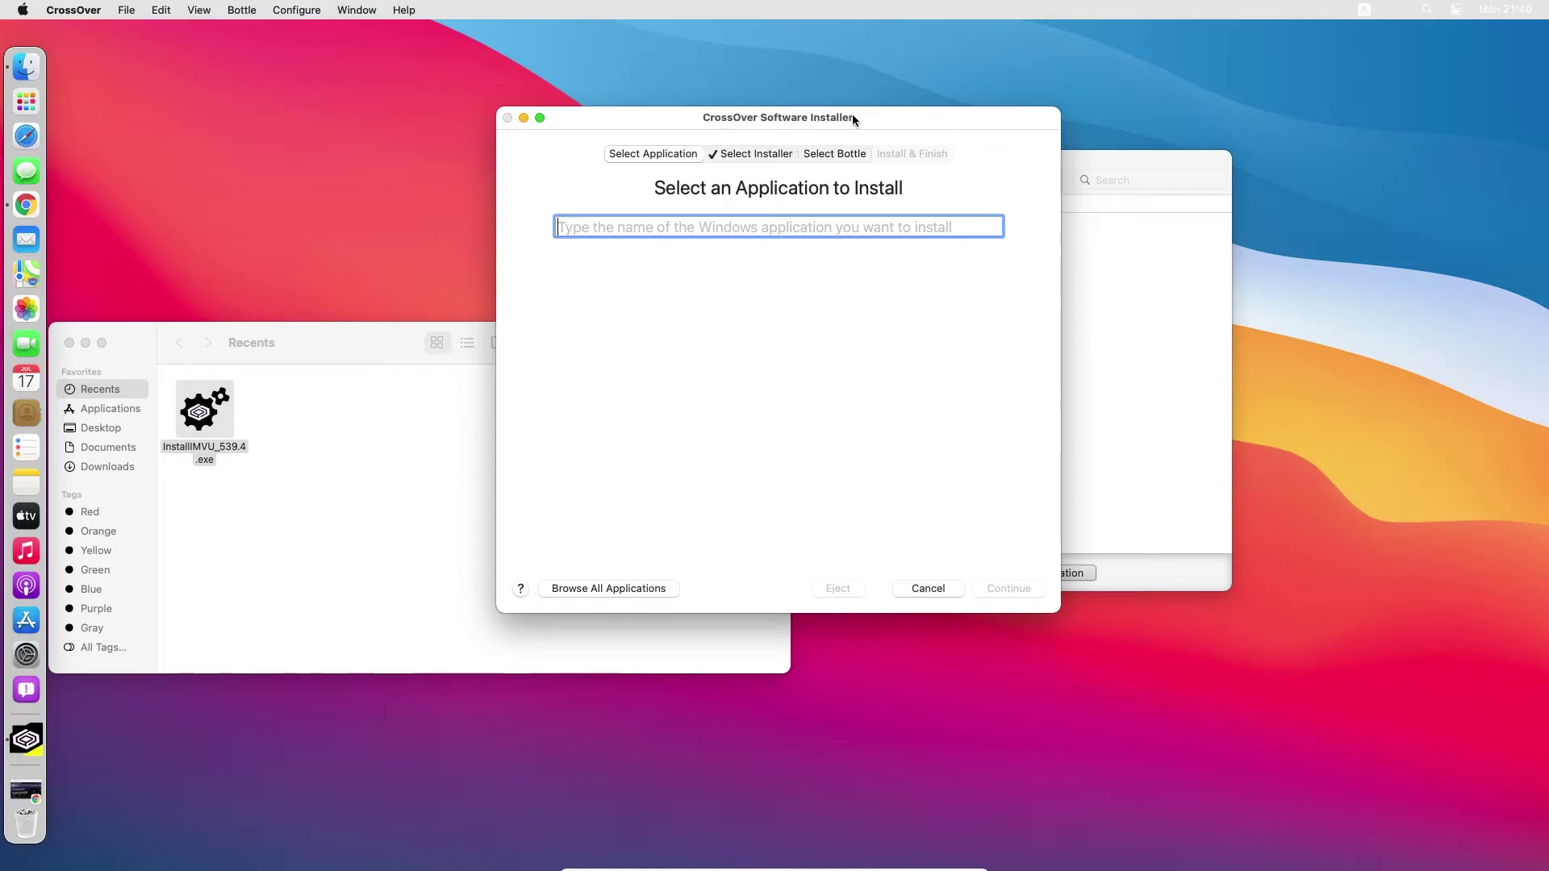
Install InstallIMVU_539.4.exe as an Unlisted application into a new Windows 10 64-bit bottle.
click(629, 586)
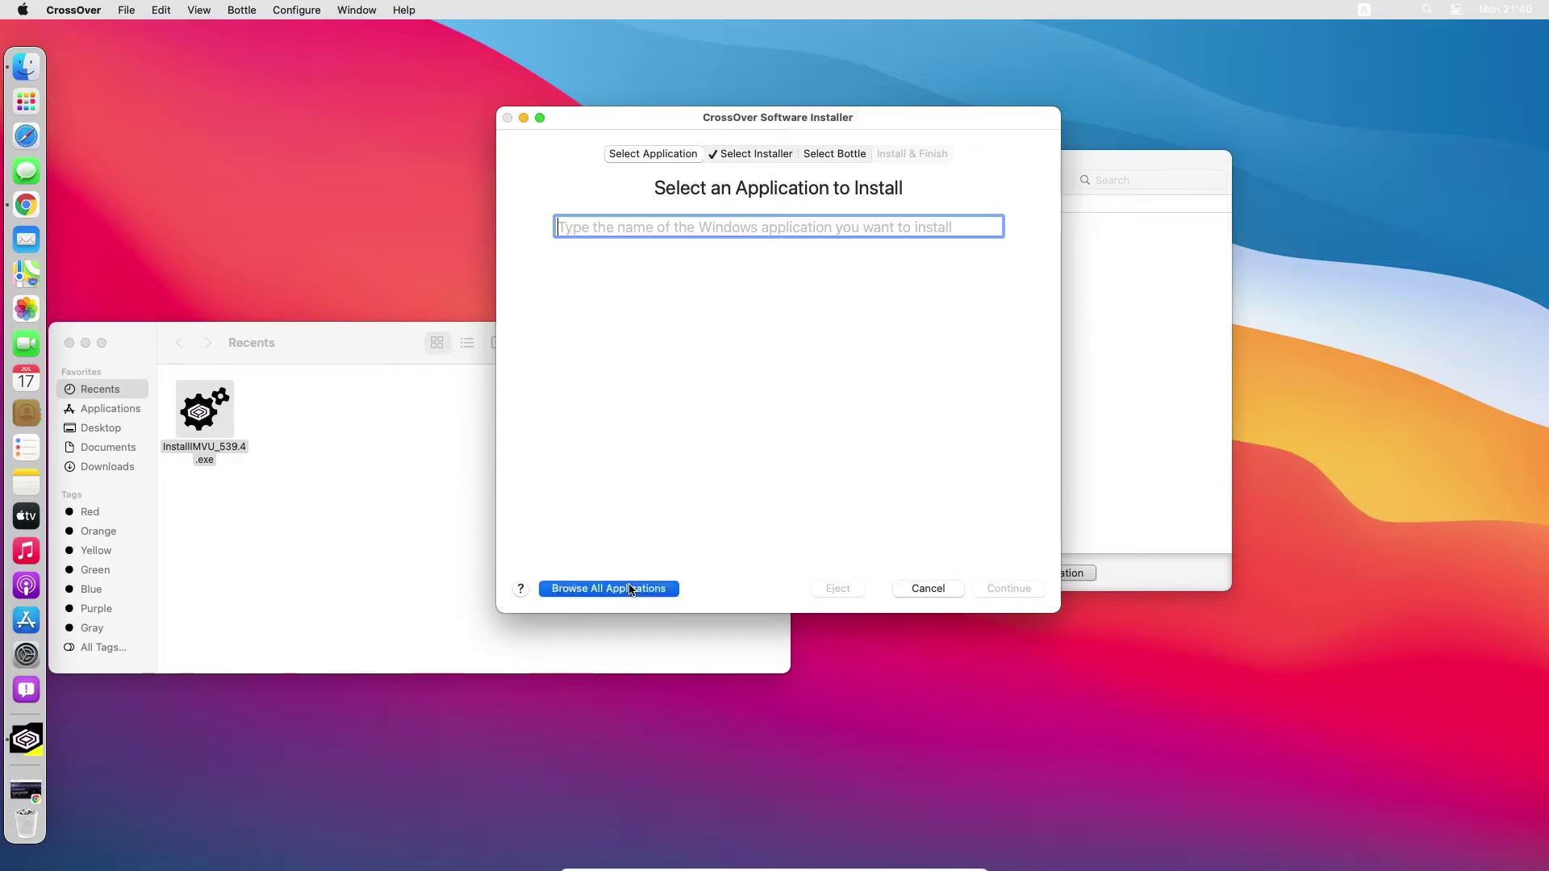
click(617, 426)
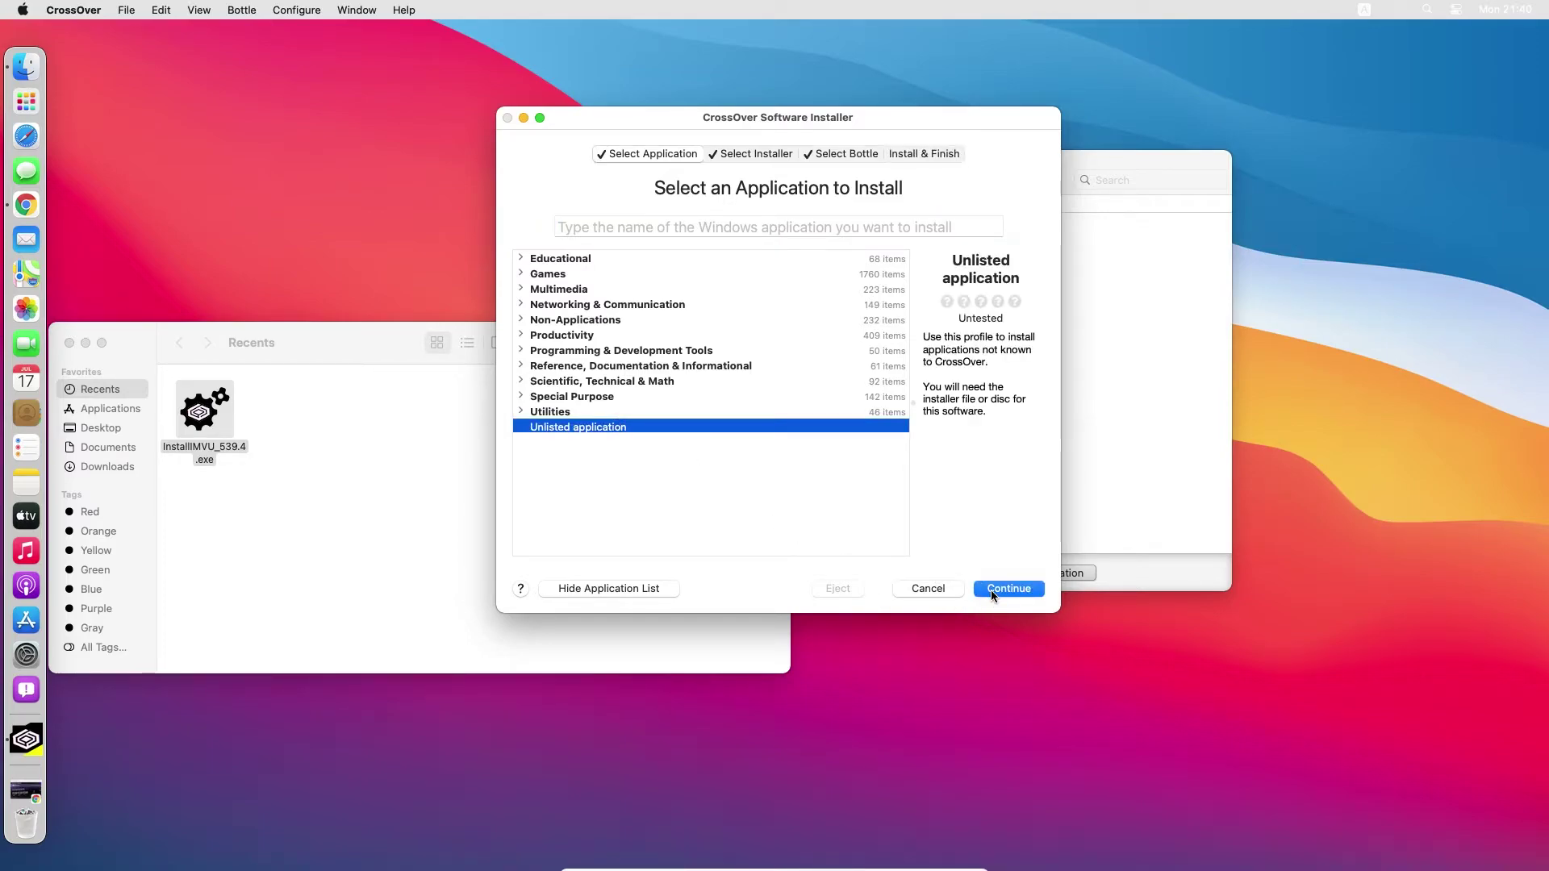
click(990, 589)
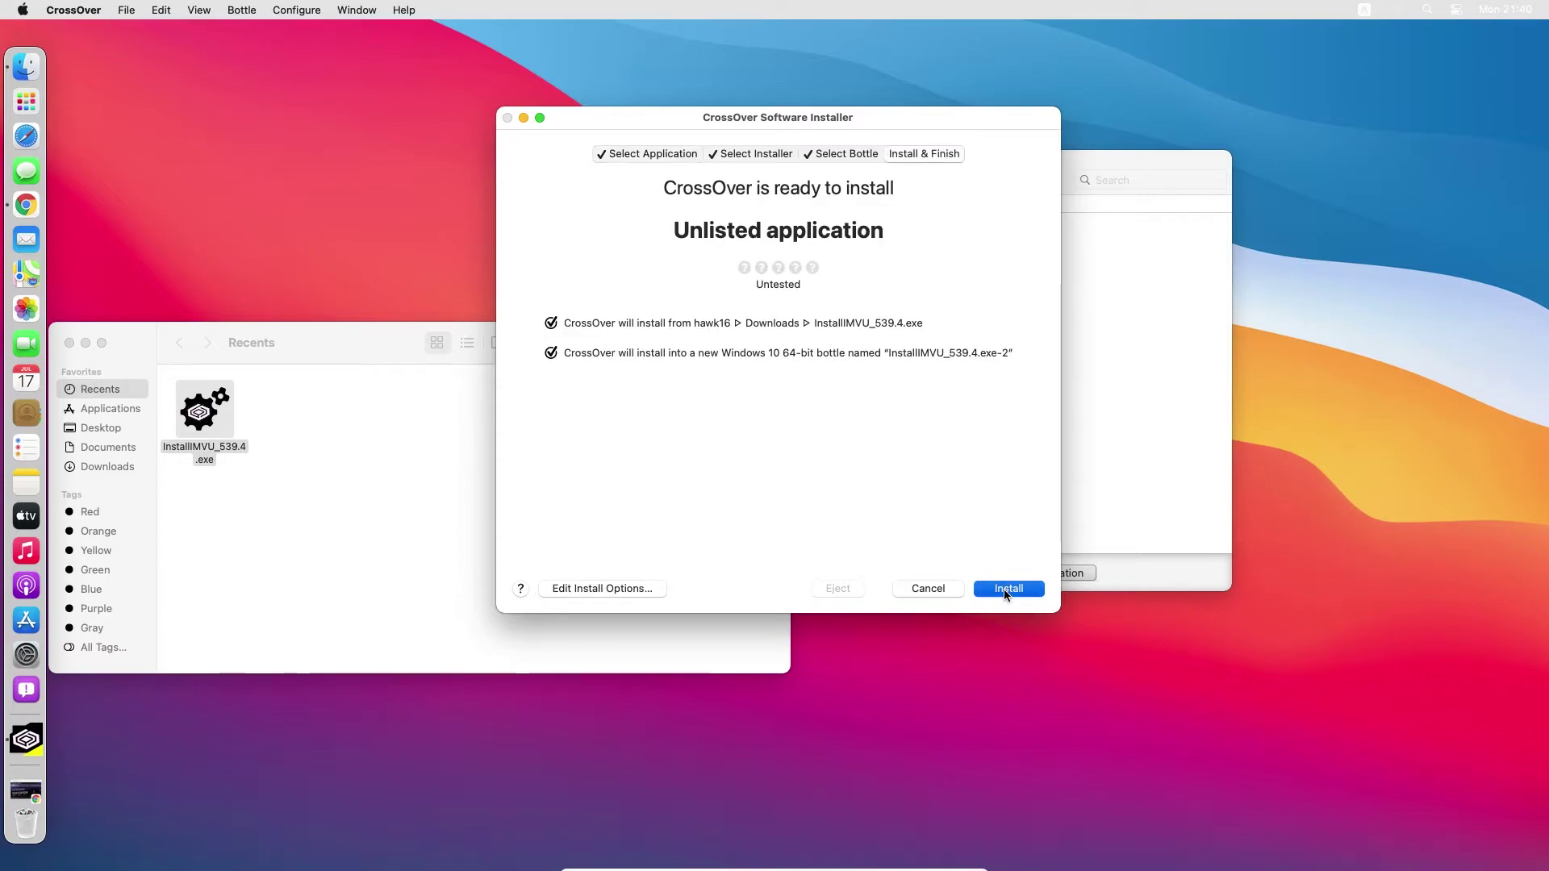
Start the IMVU install into its new bottle and open System Preferences from the Dock.
click(1006, 588)
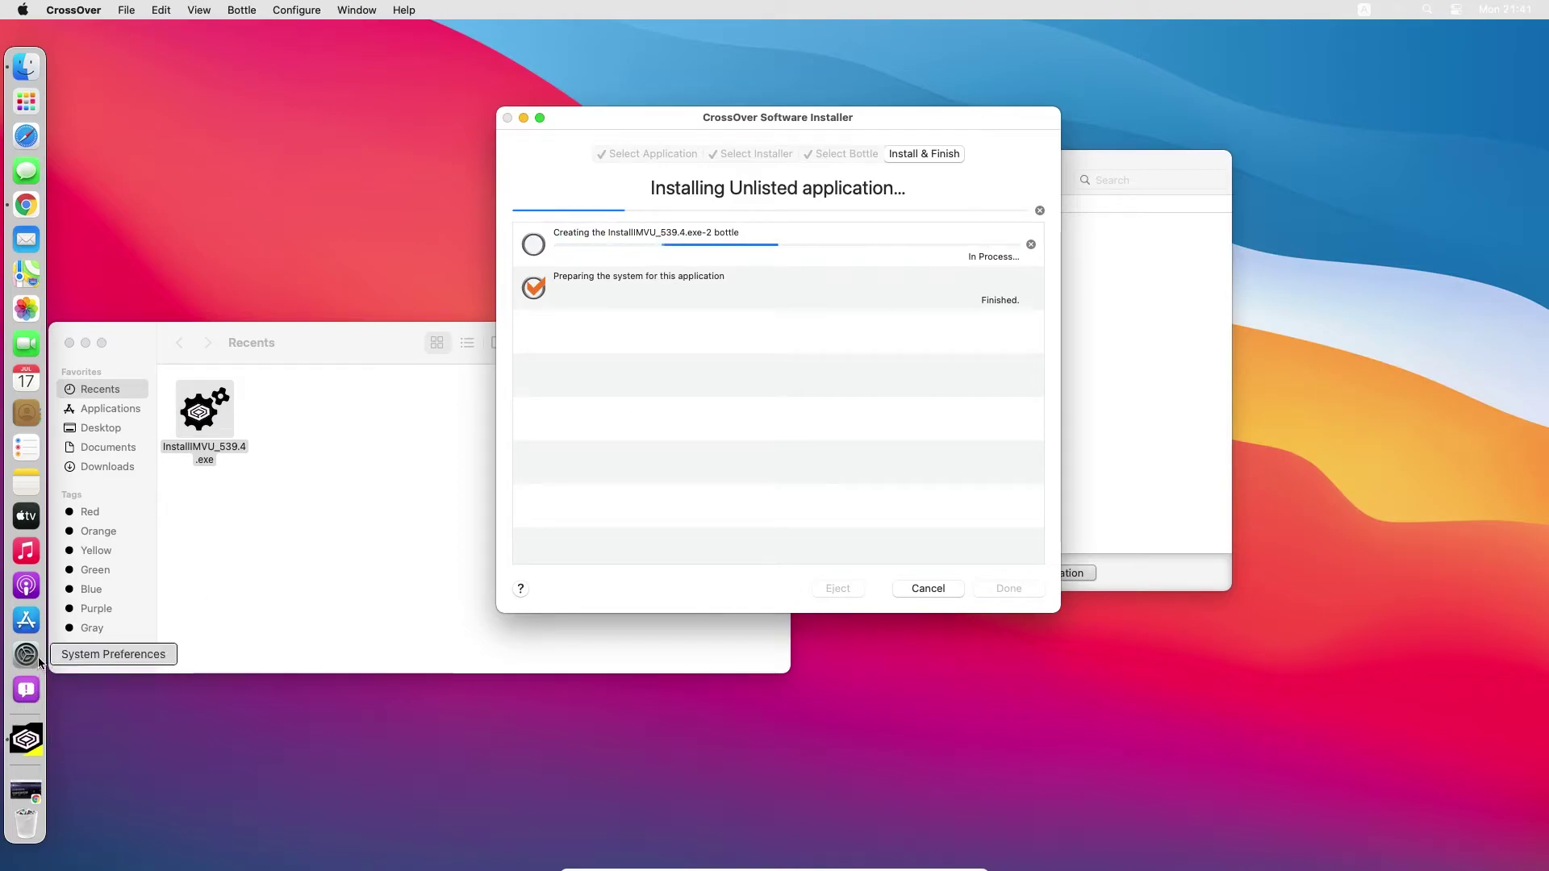
drag(29, 662, 39, 663)
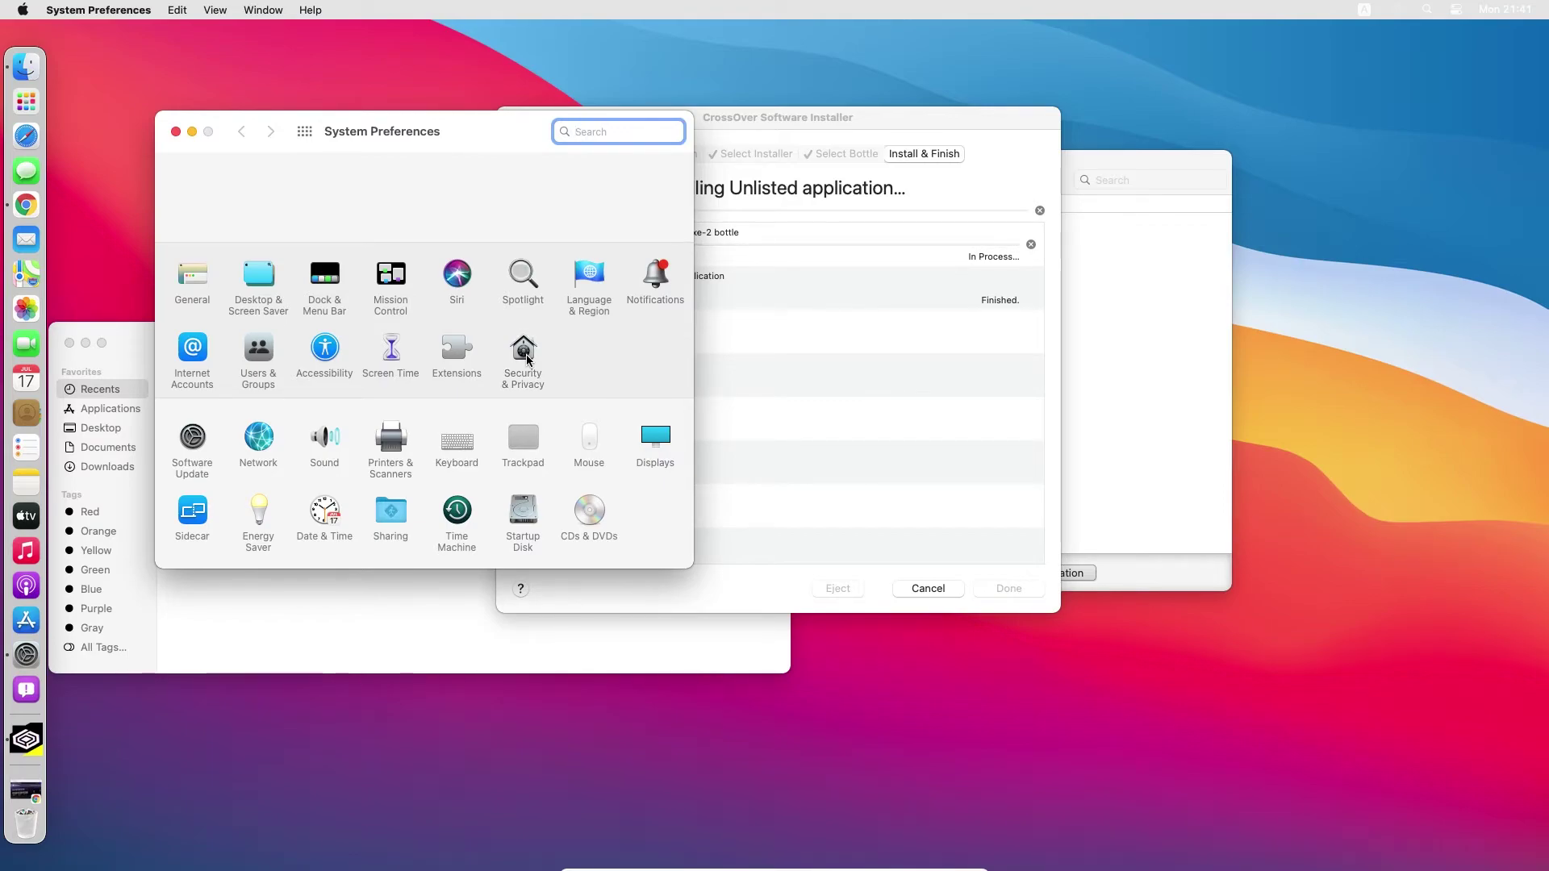
Unlock Security & Privacy with the admin password, then return to the CrossOver installer.
click(526, 355)
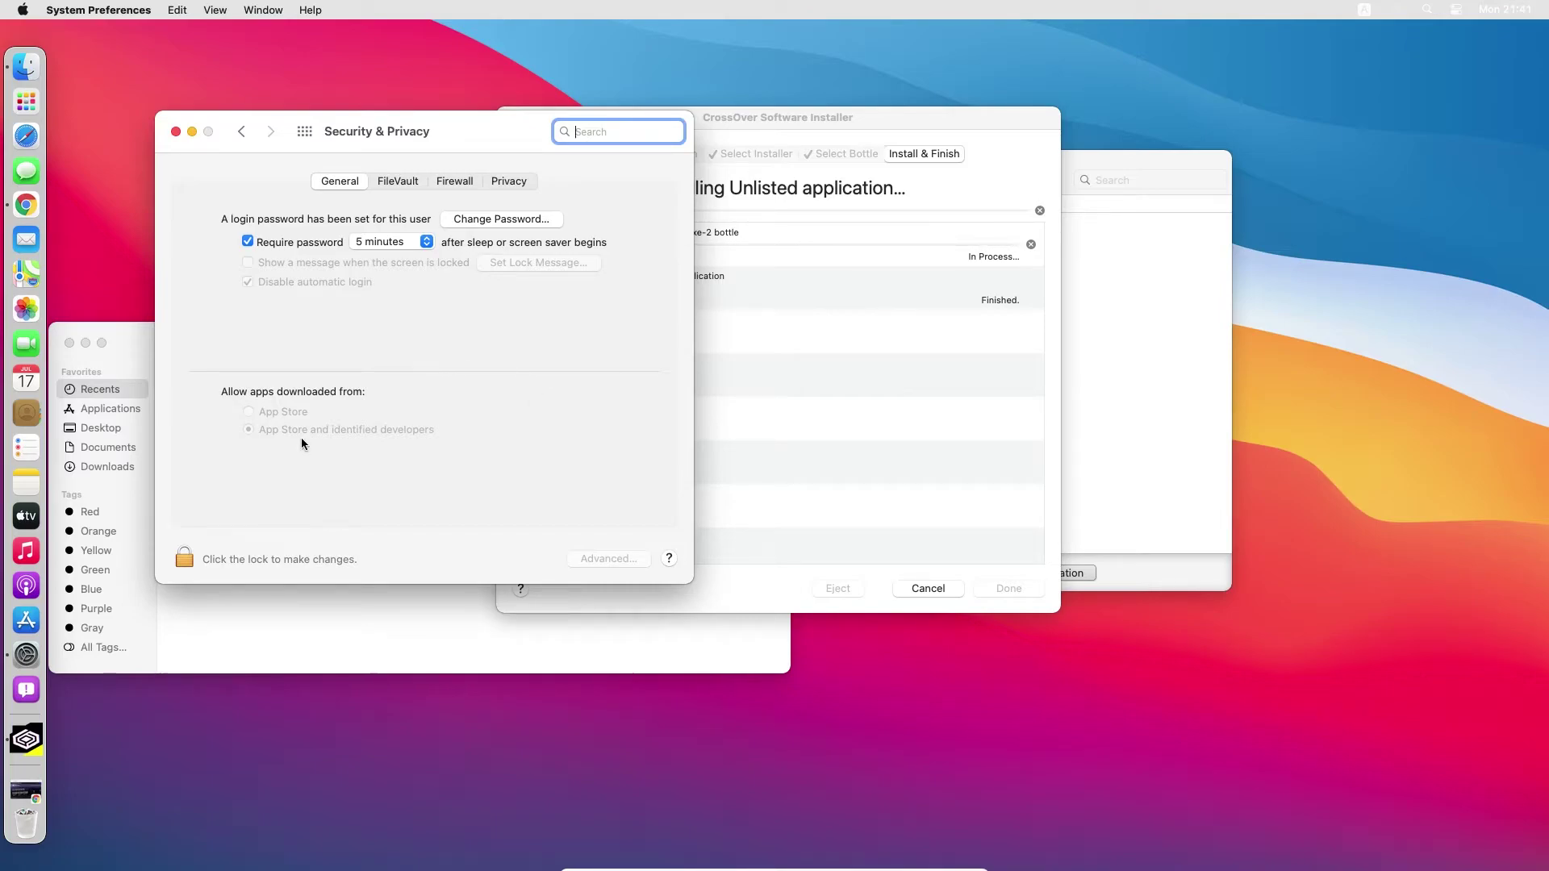
click(180, 553)
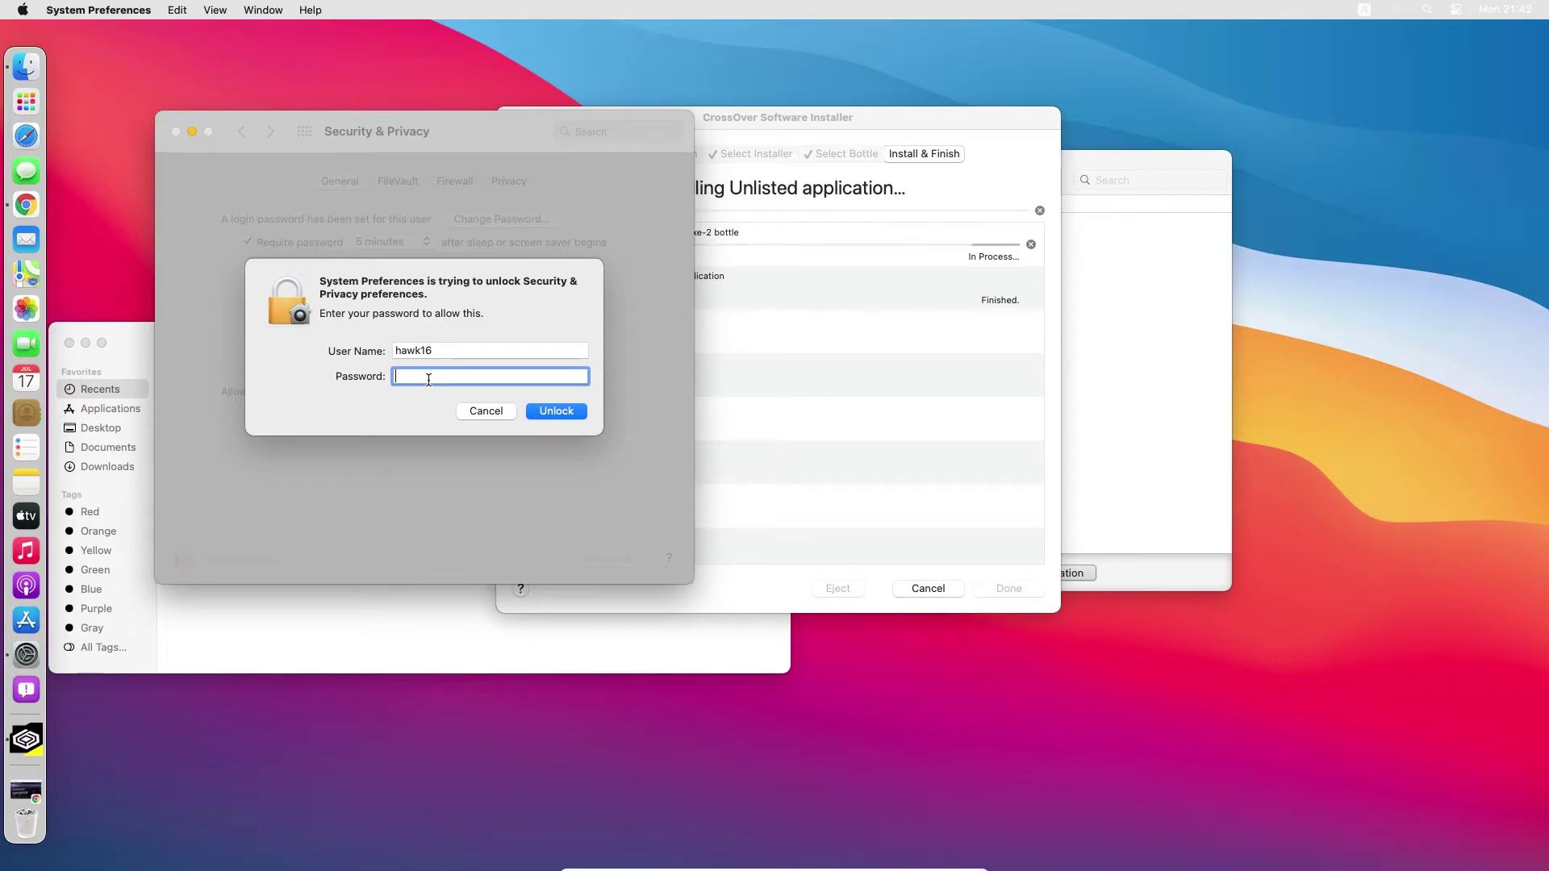
text(••••••••••)
double_click(428, 380)
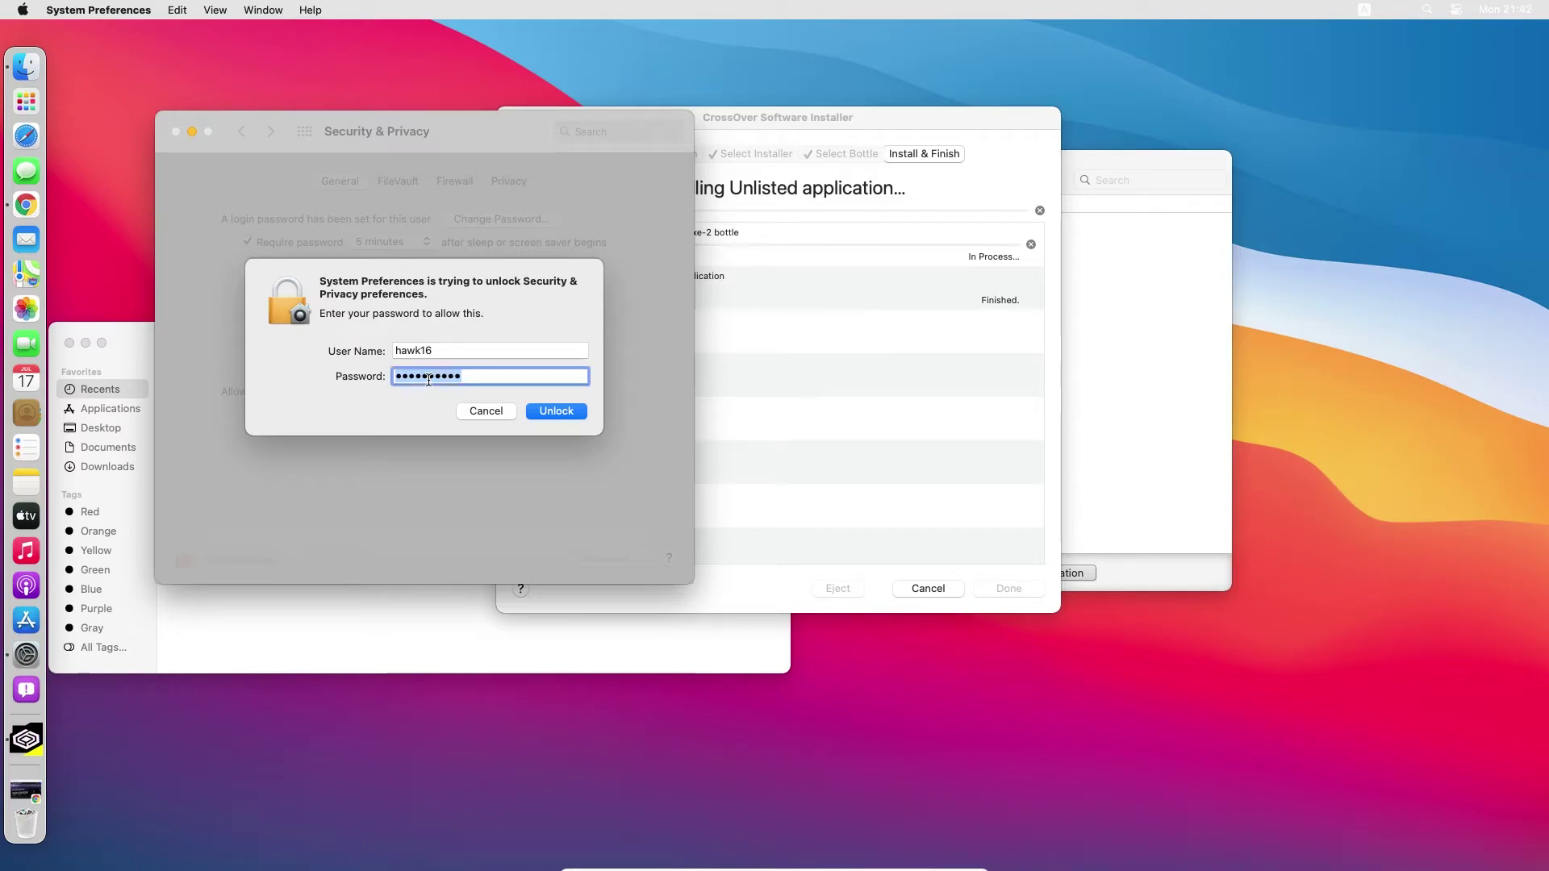
click(561, 413)
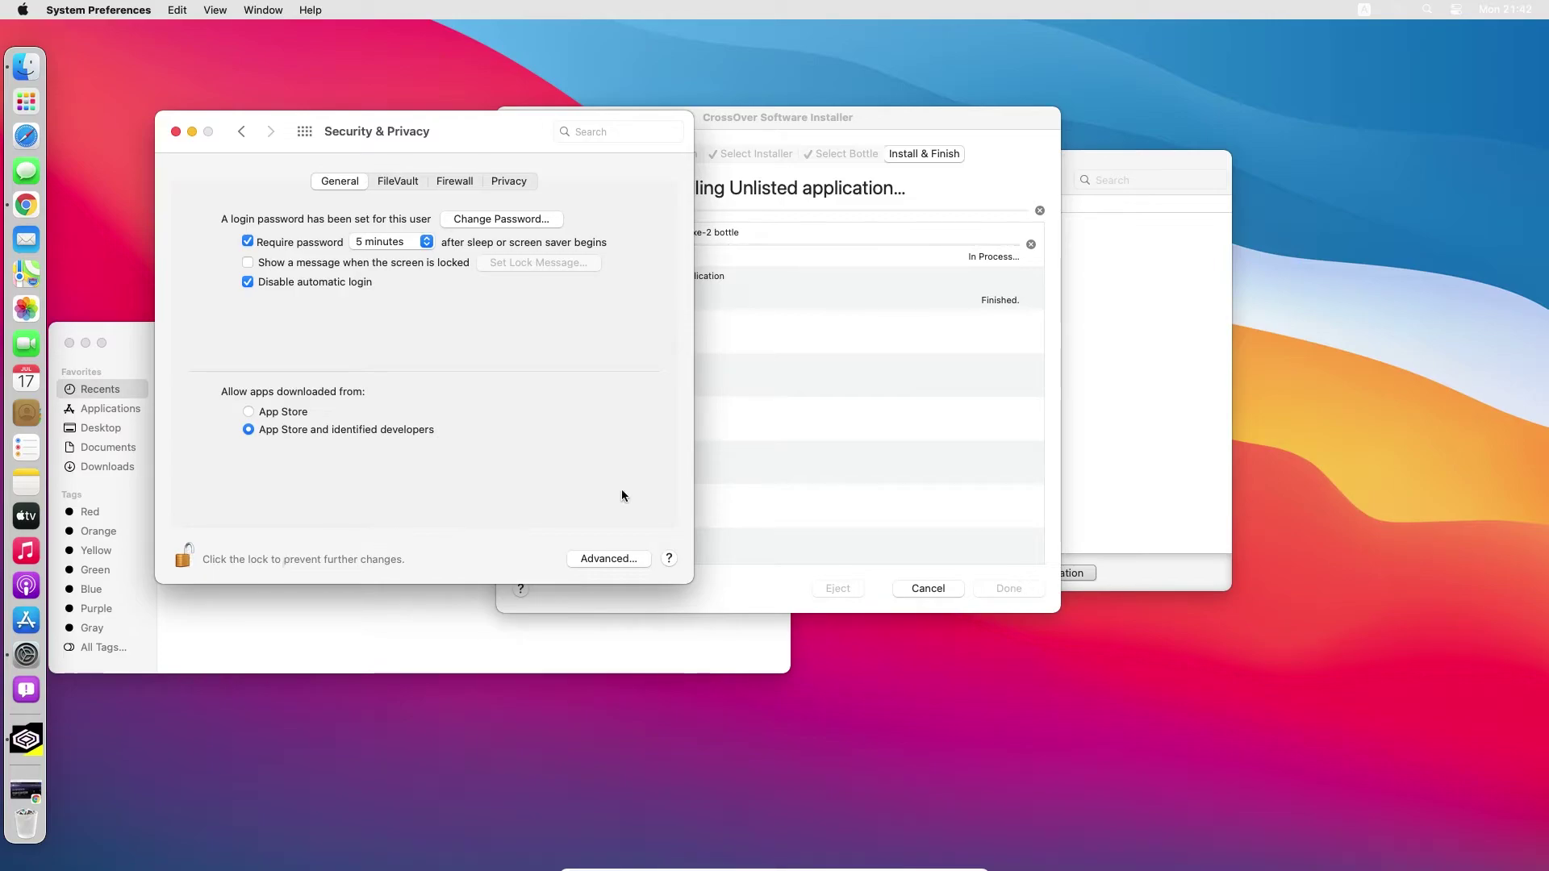
click(985, 192)
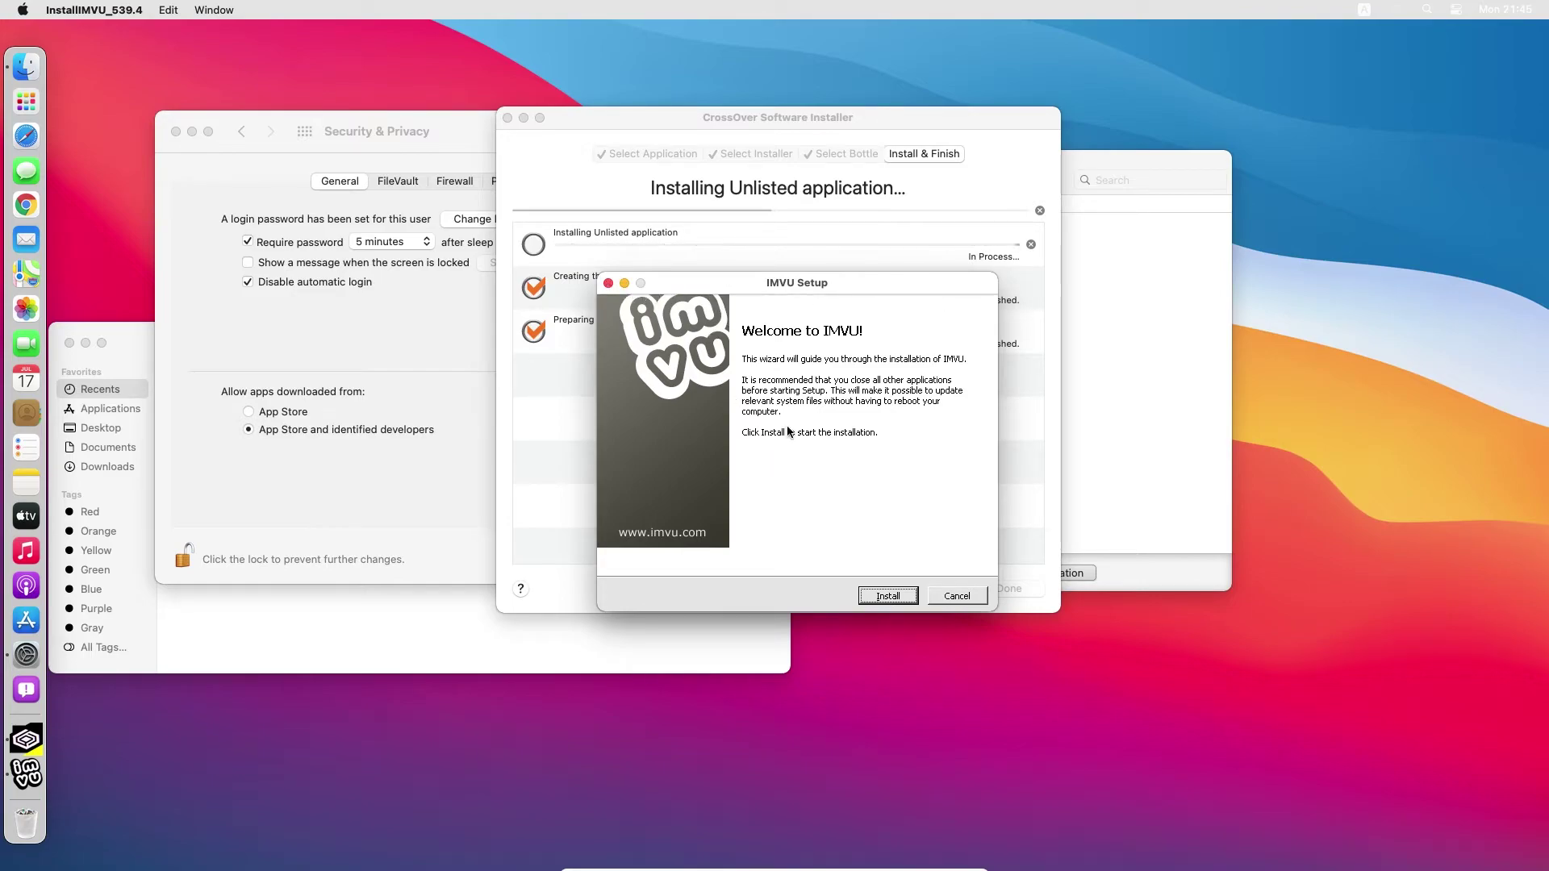
Run the IMVU Setup install until the IMVU login window appears.
click(888, 597)
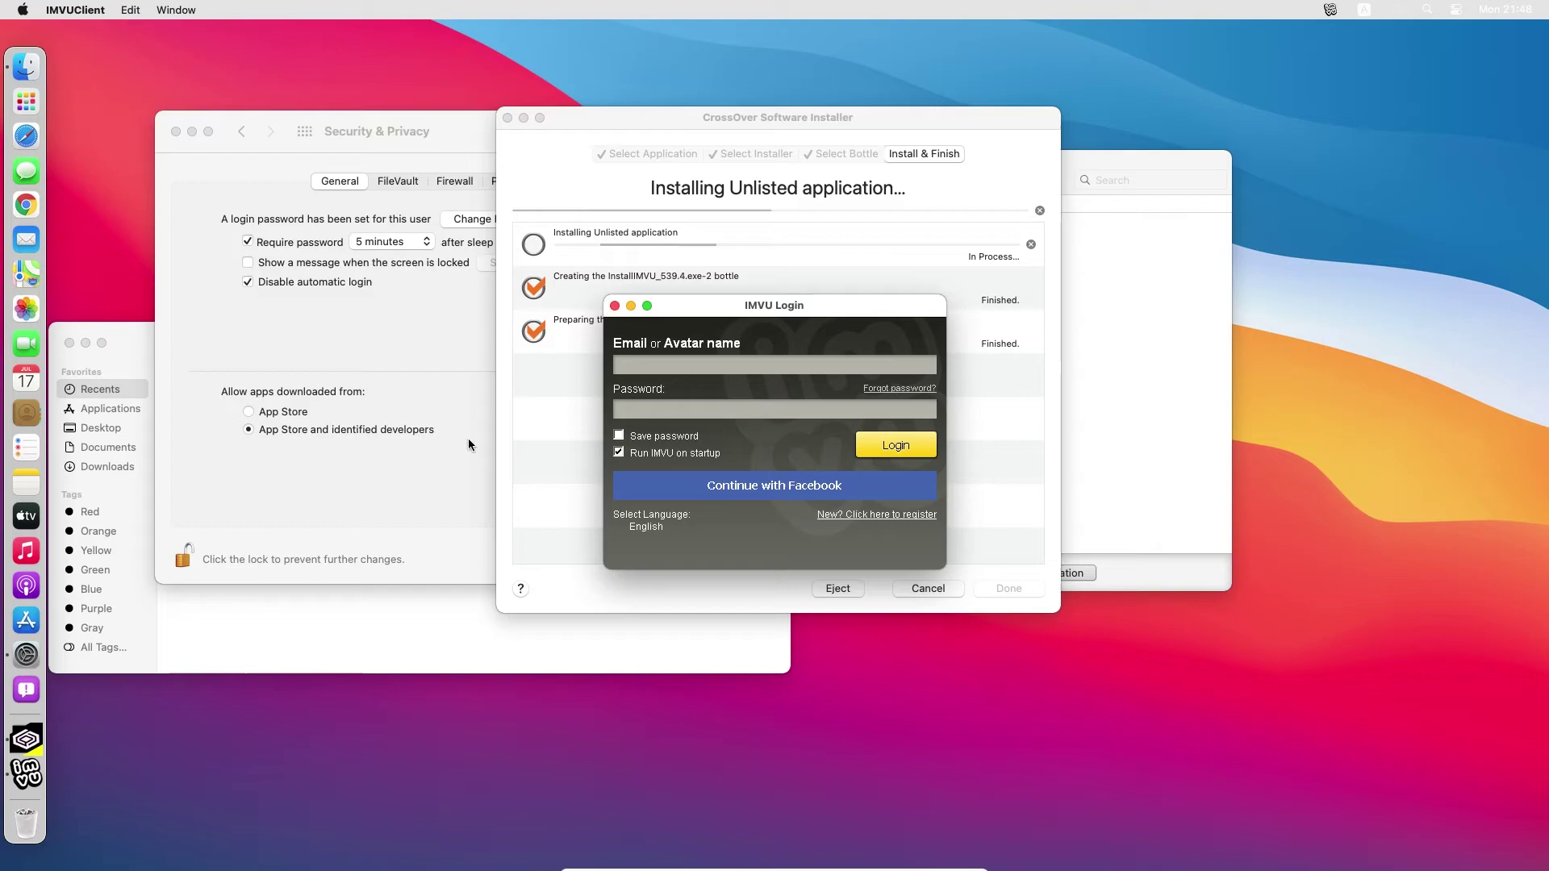
Close the IMVU login window and bring the completed CrossOver installer forward.
click(426, 343)
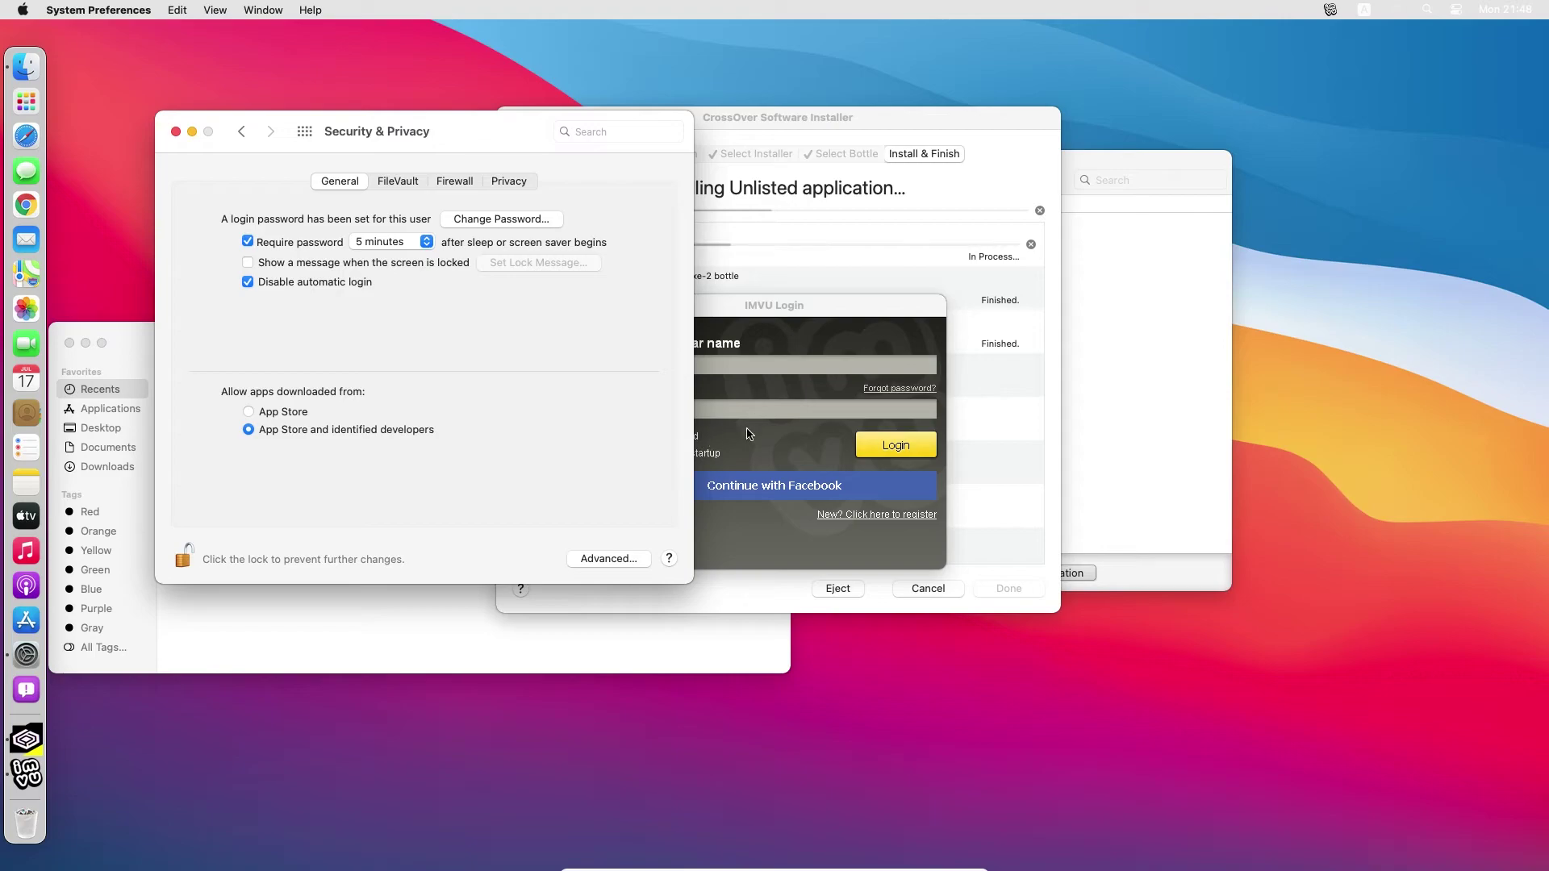
click(767, 350)
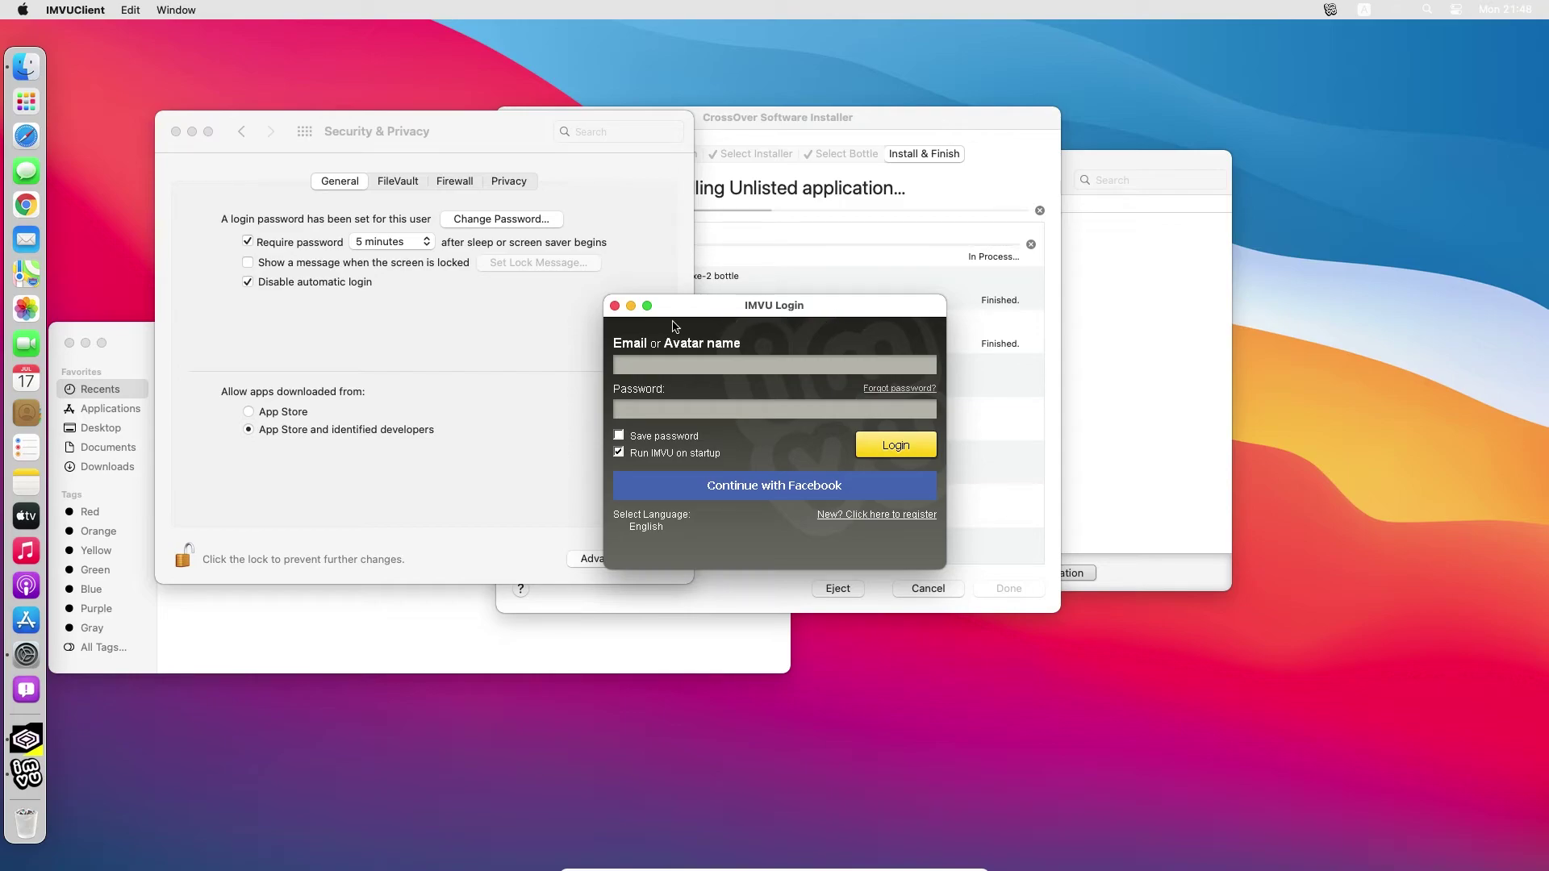
click(615, 307)
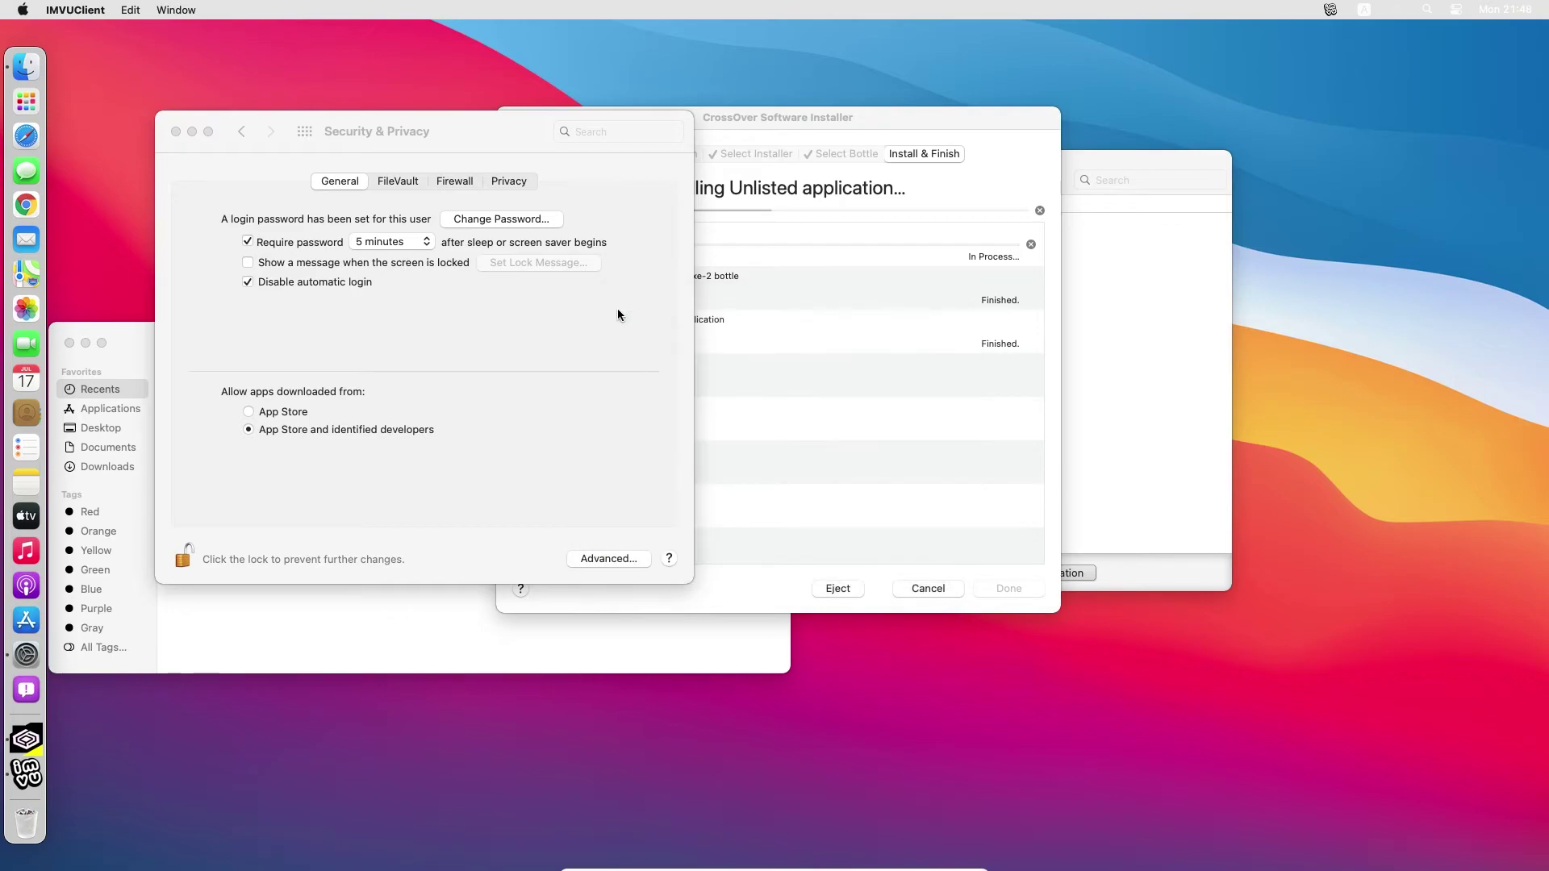
click(836, 312)
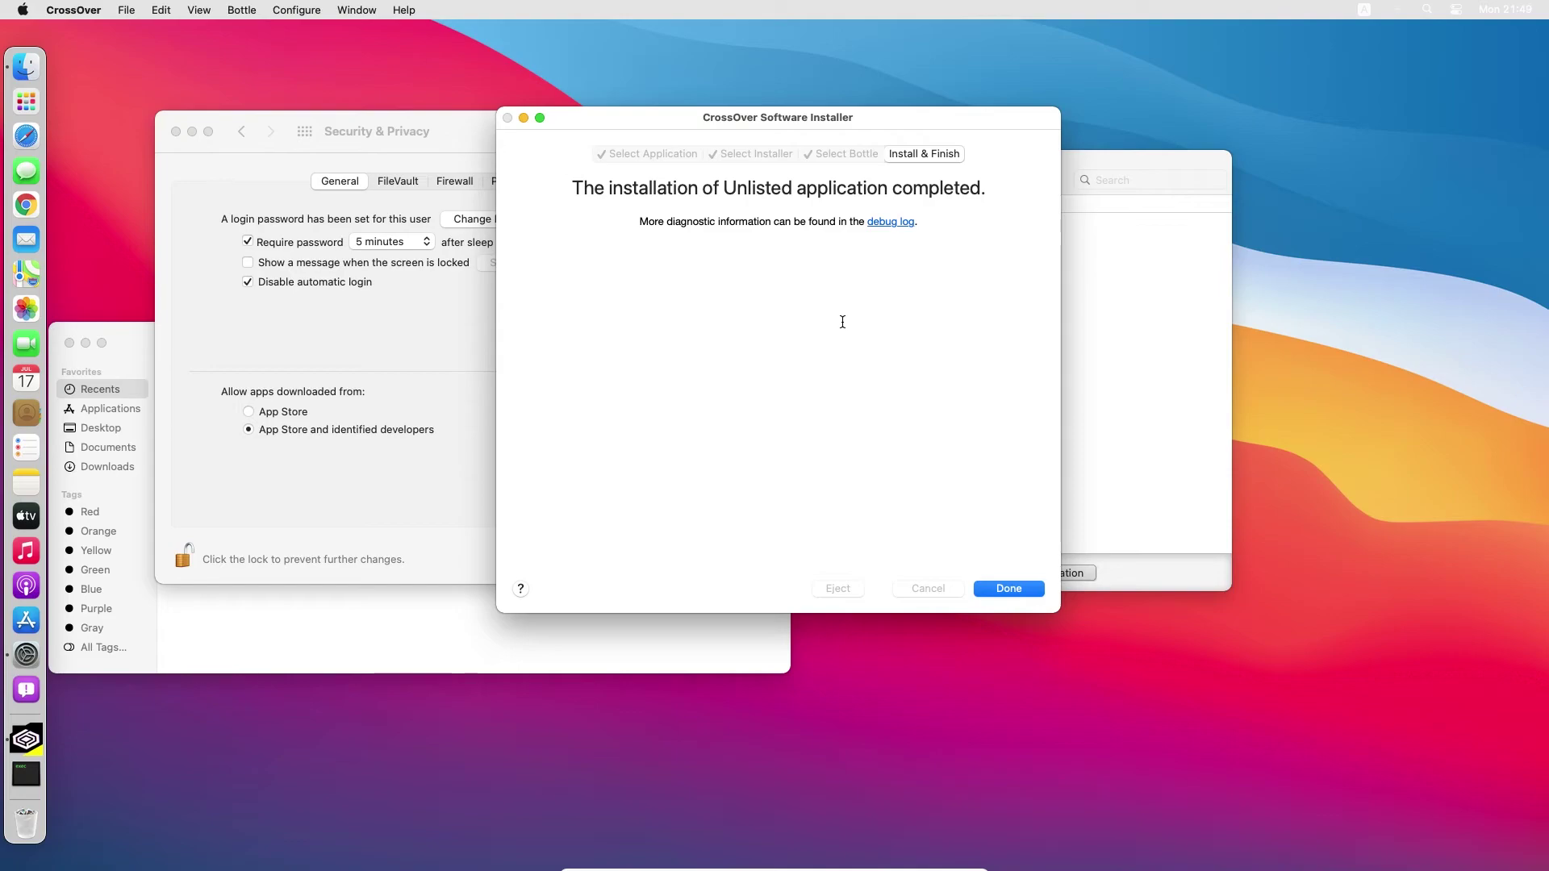
Finish the installer, drag Run IMVU from All Bottles to the desktop, and reveal the desktop.
click(1006, 591)
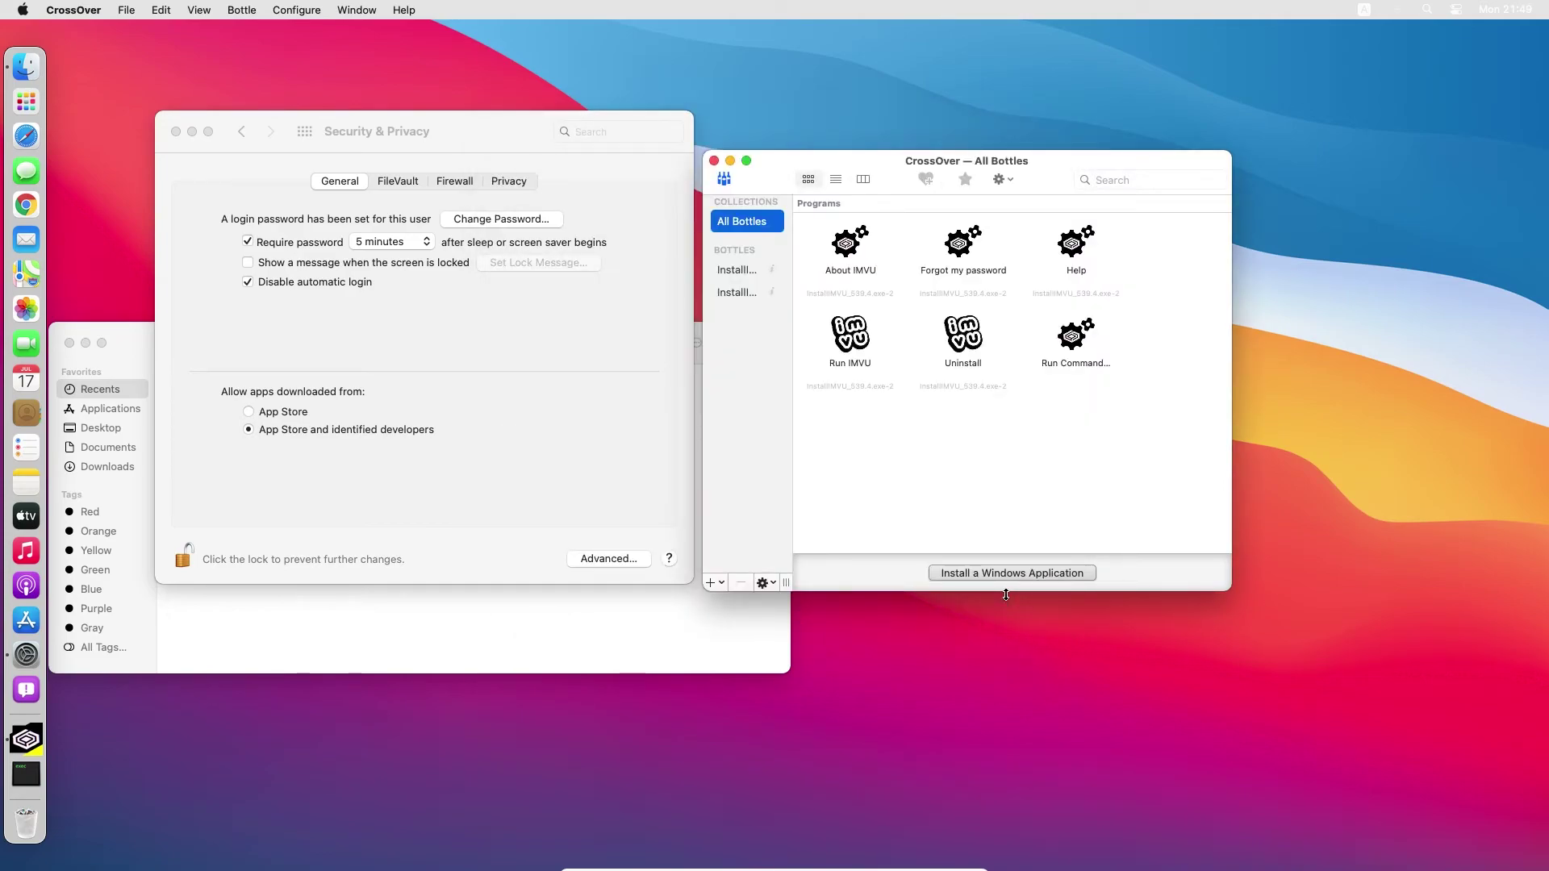
click(859, 336)
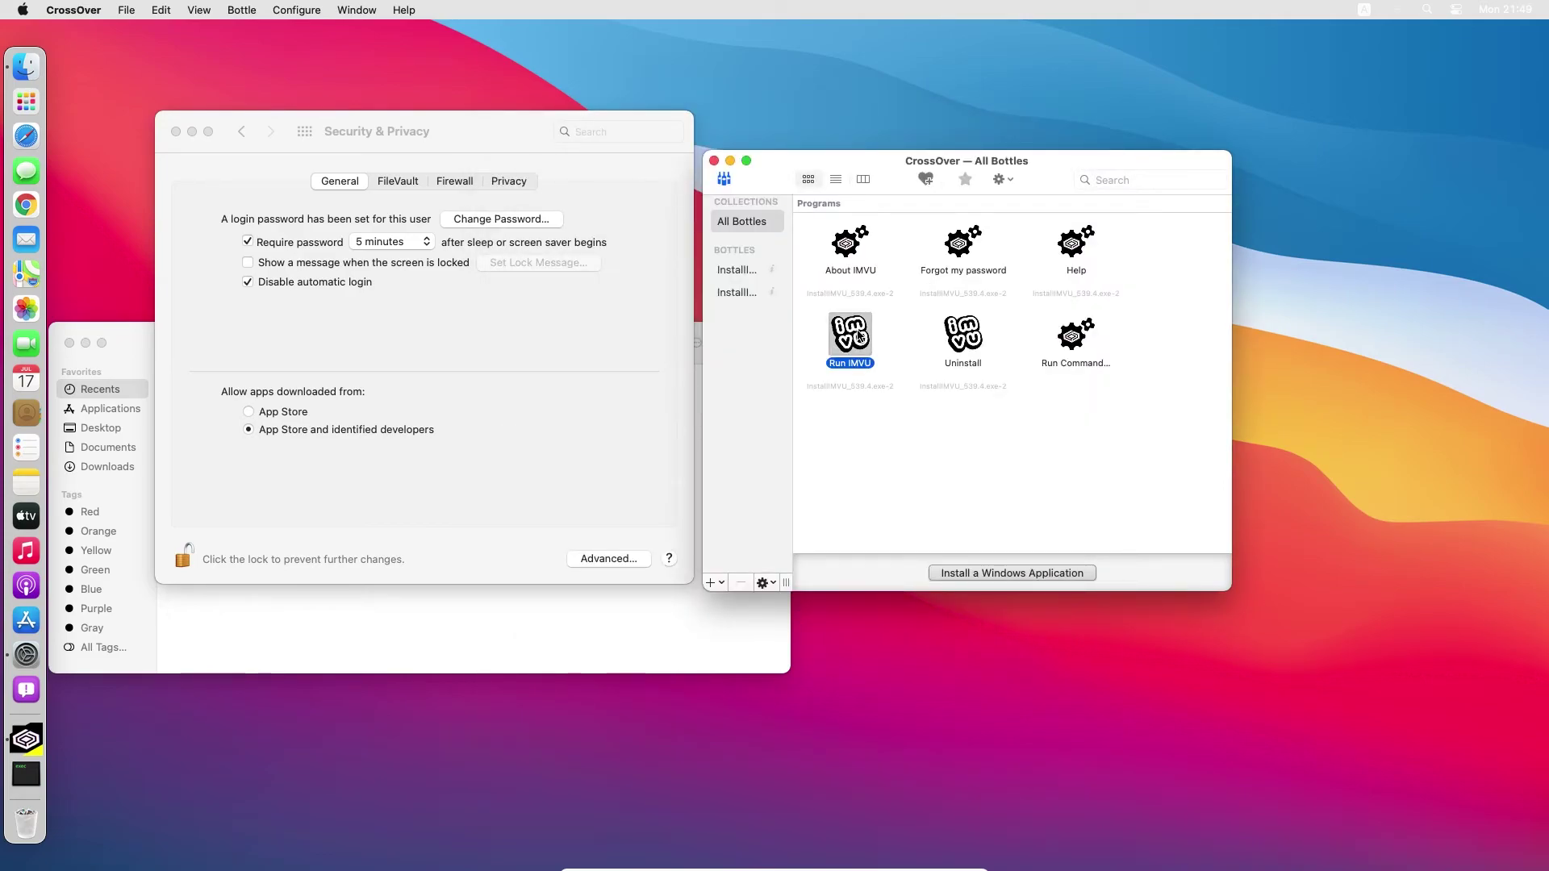
drag(1174, 290, 1361, 336)
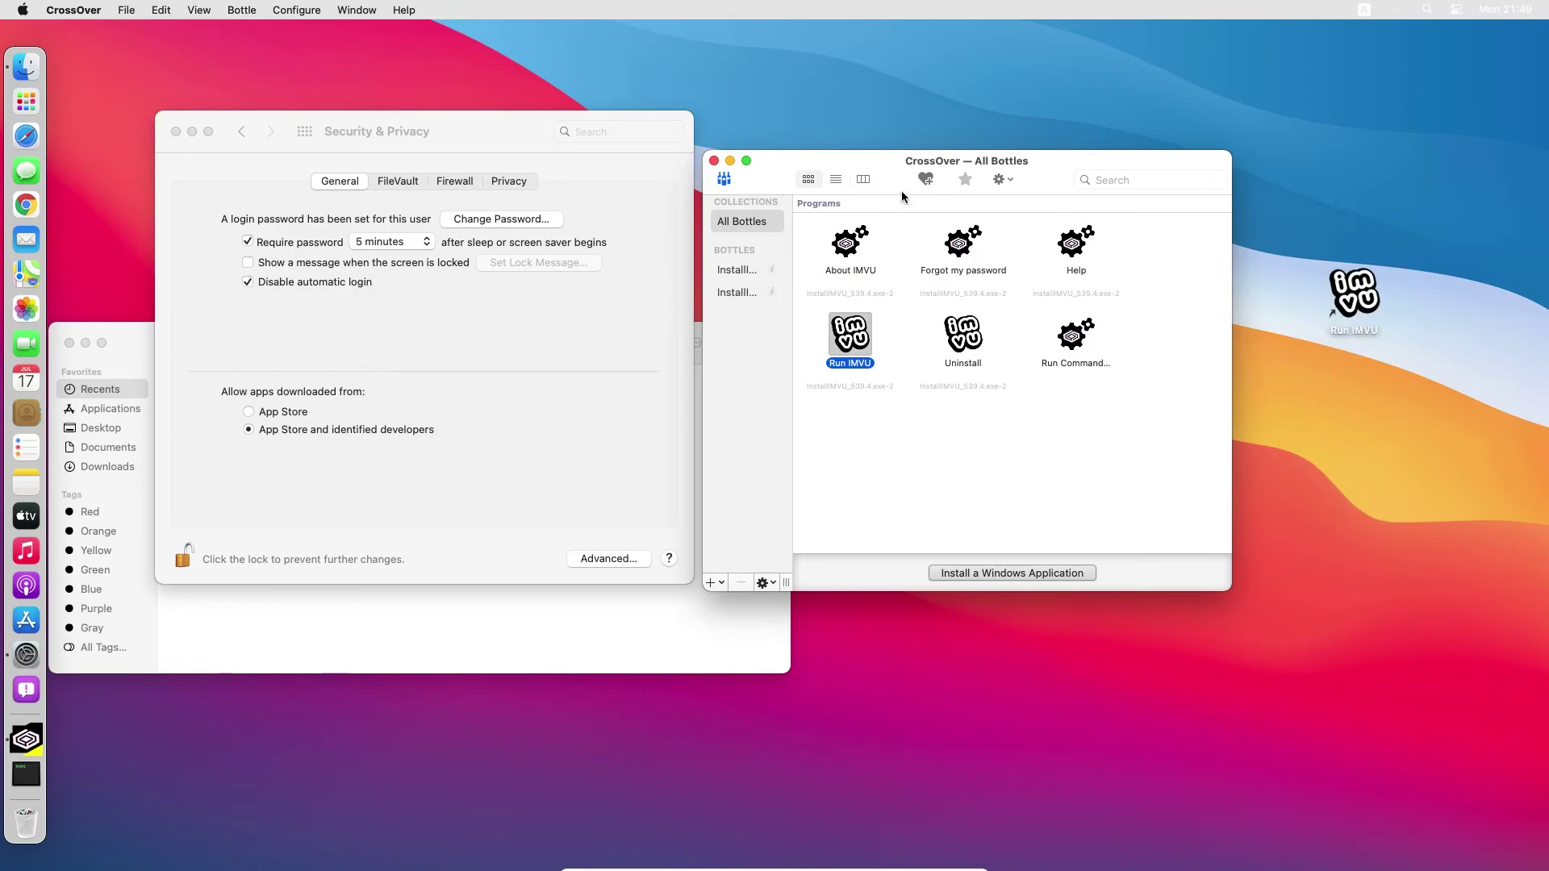
key(F11)
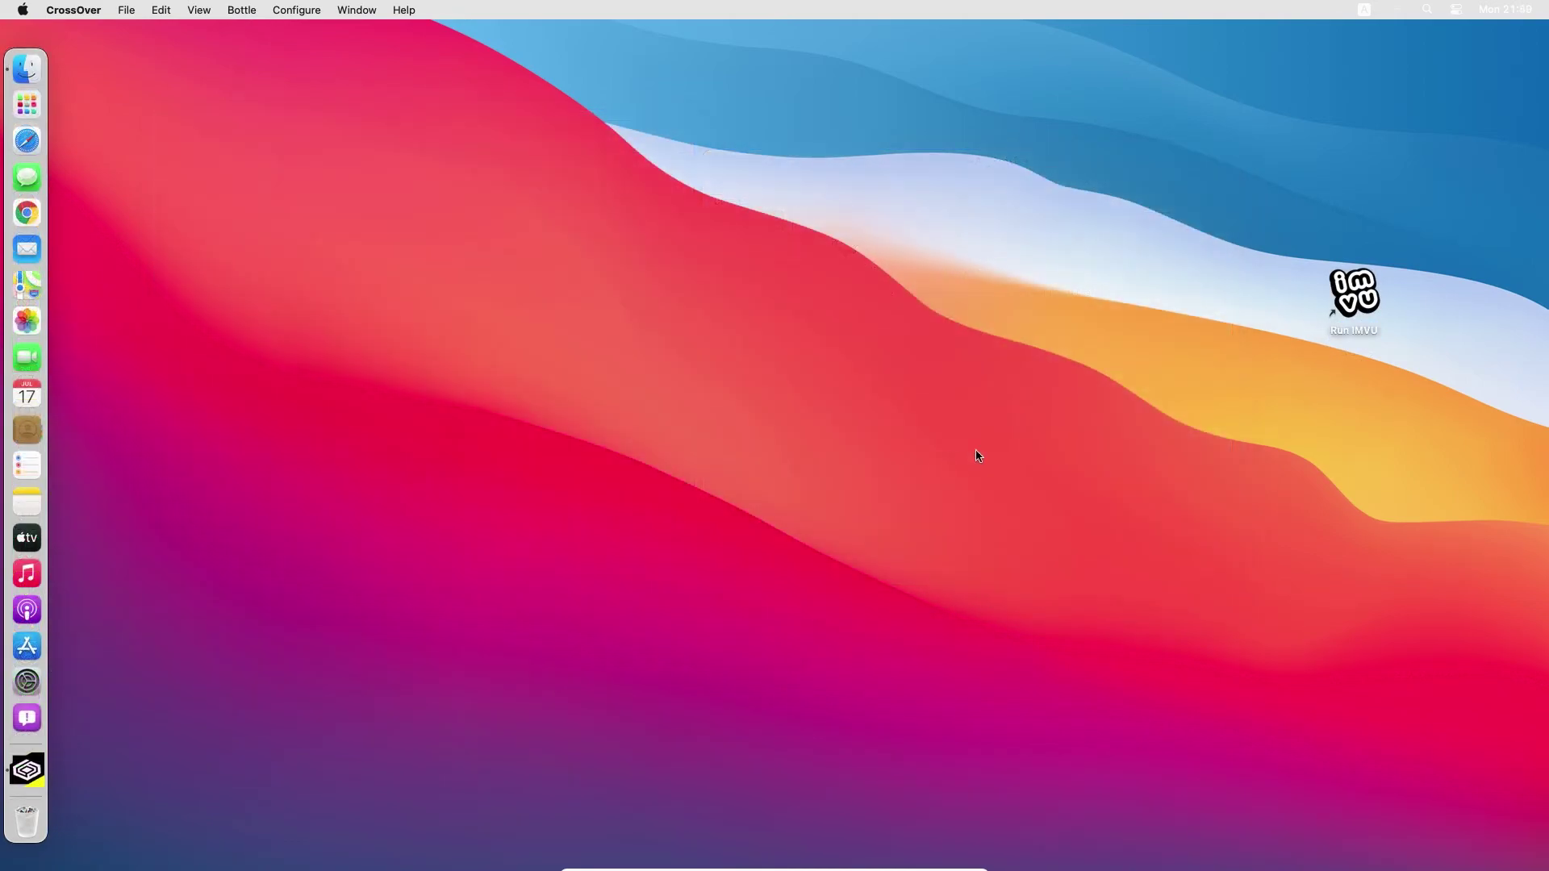
Launch IMVU from the Run IMVU shortcut on the desktop.
click(1369, 286)
double_click(1369, 287)
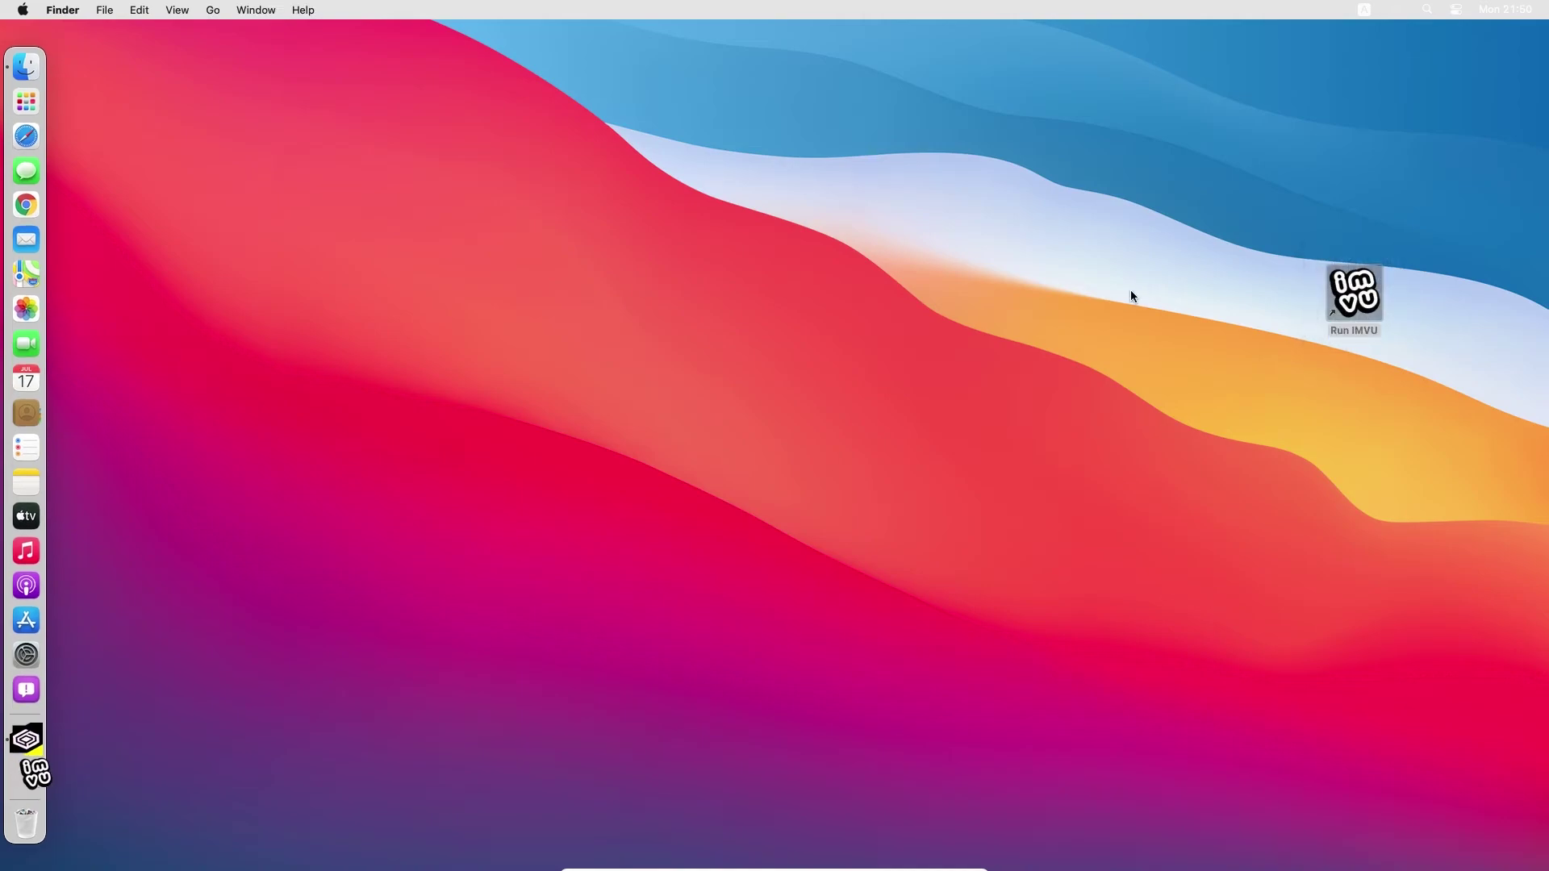